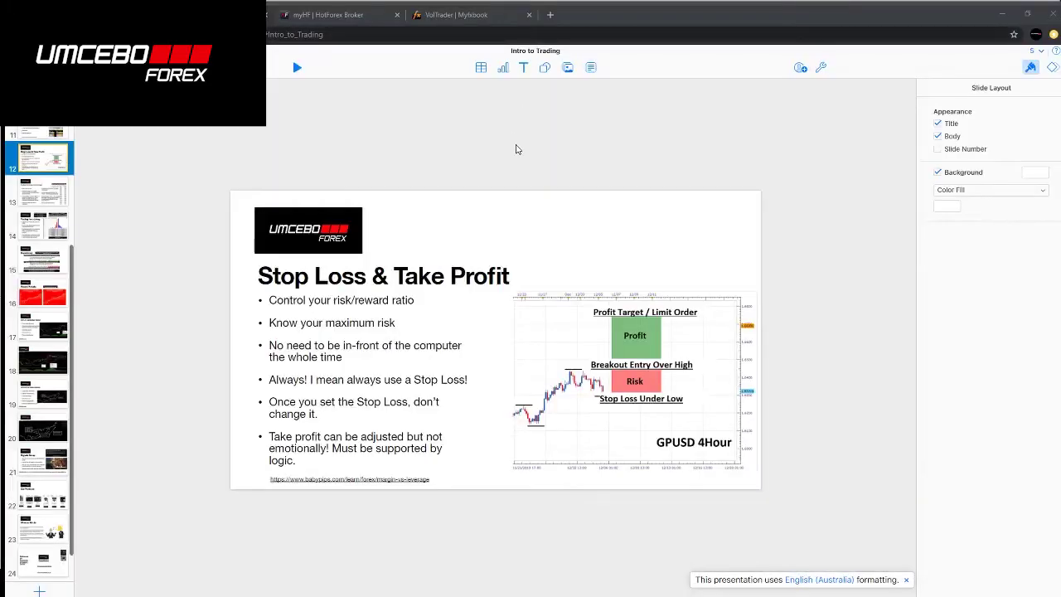
pyautogui.click(55, 196)
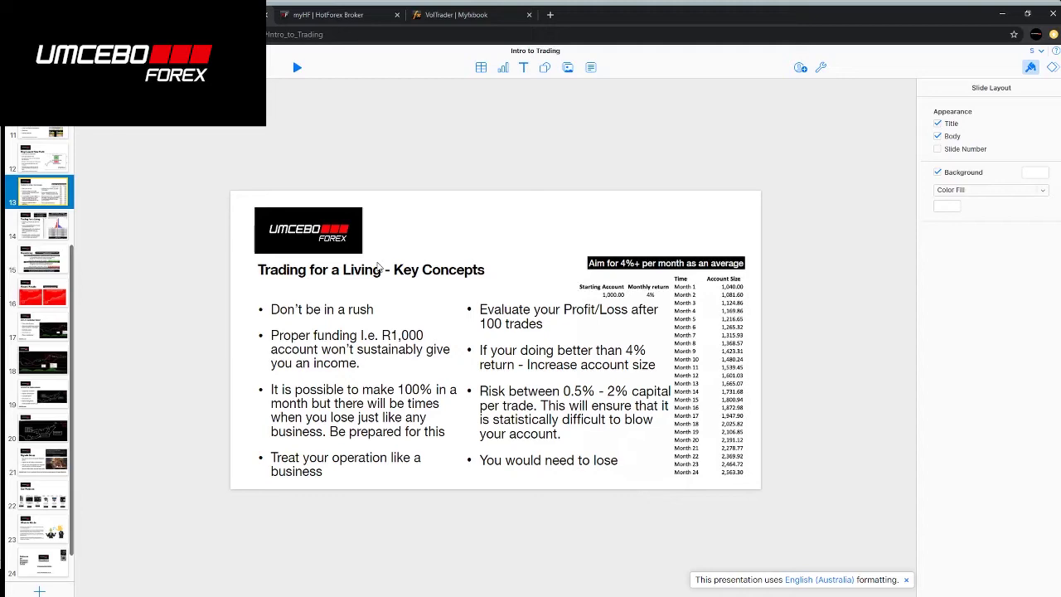
# - Advance to slide 14, Trading for a Living, with the win/loss distribution chart
pyautogui.press('Down')
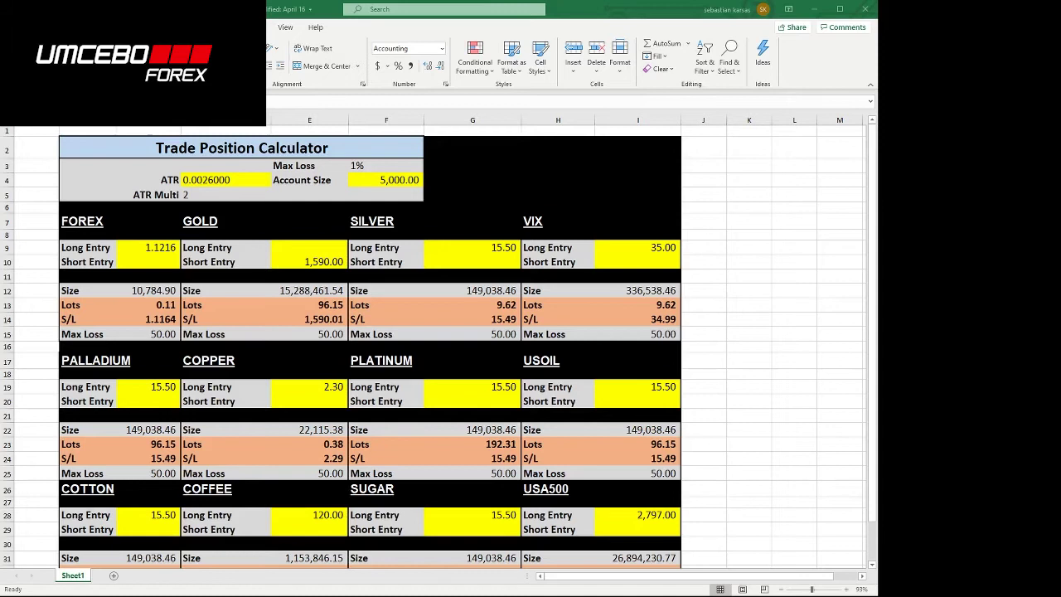
# - Select the 5,000.00 Account Size in F4, then switch to the MetaTrader chart window
pyautogui.click(262, 585)
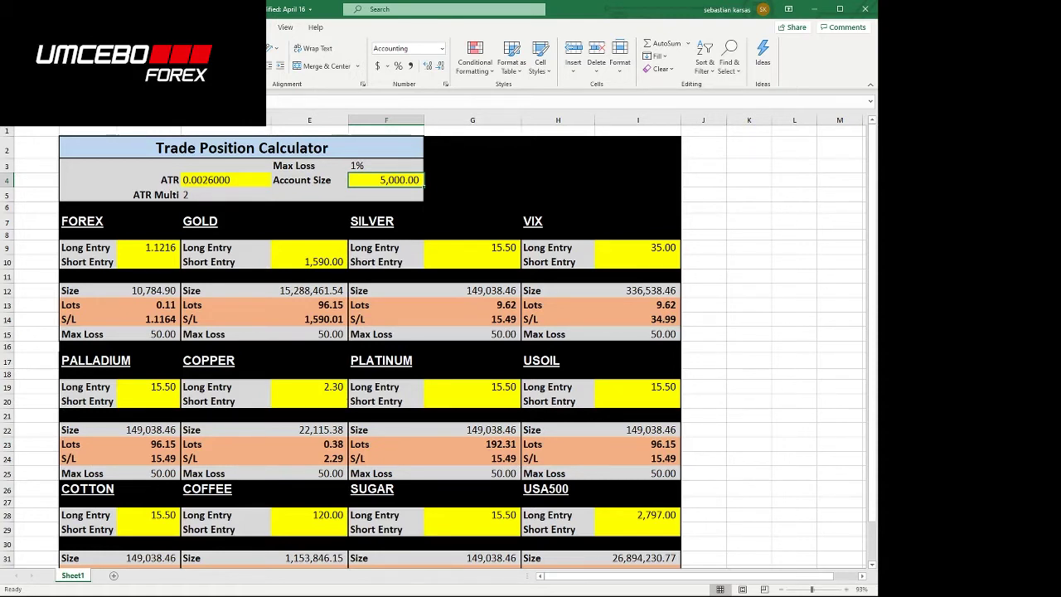
pyautogui.hotkey('alt', 'Tab')
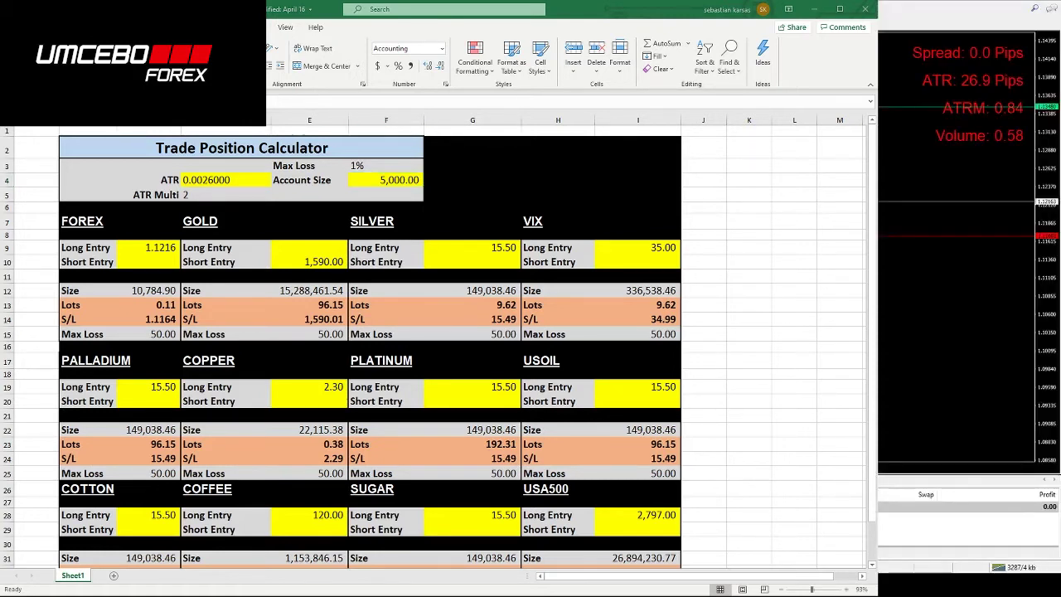
# - Maximize the EURUSD H1 chart, compress its price axis, and turn on the crosshair to read ATR 14.3 pips
pyautogui.click(814, 10)
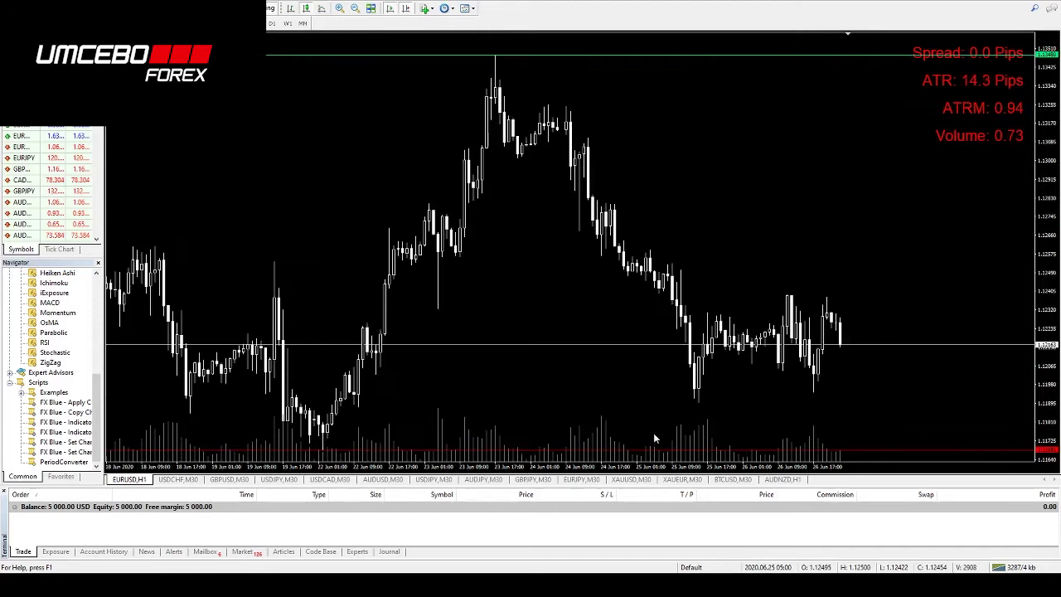
pyautogui.moveTo(1042, 99); pyautogui.dragTo(1045, 108)
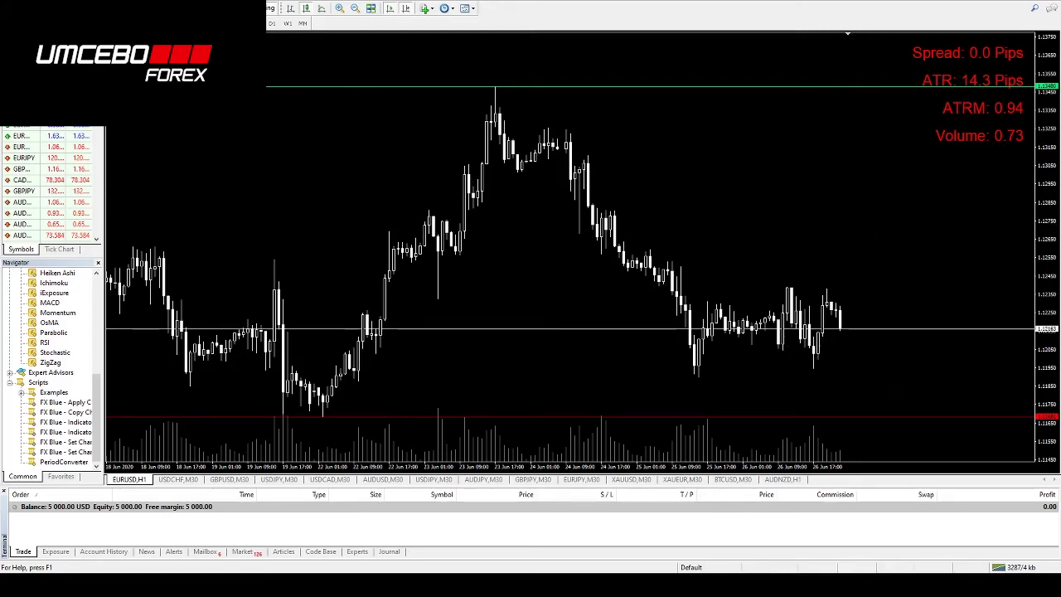
pyautogui.middleClick(683, 295)
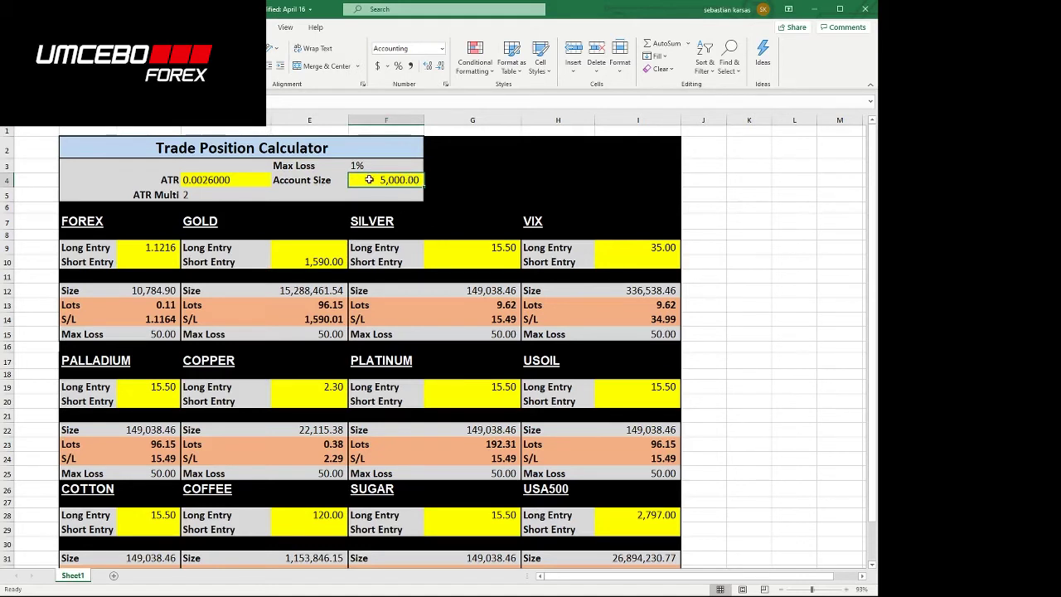
# - Enter 5000 as the Account Size
pyautogui.write('5000')
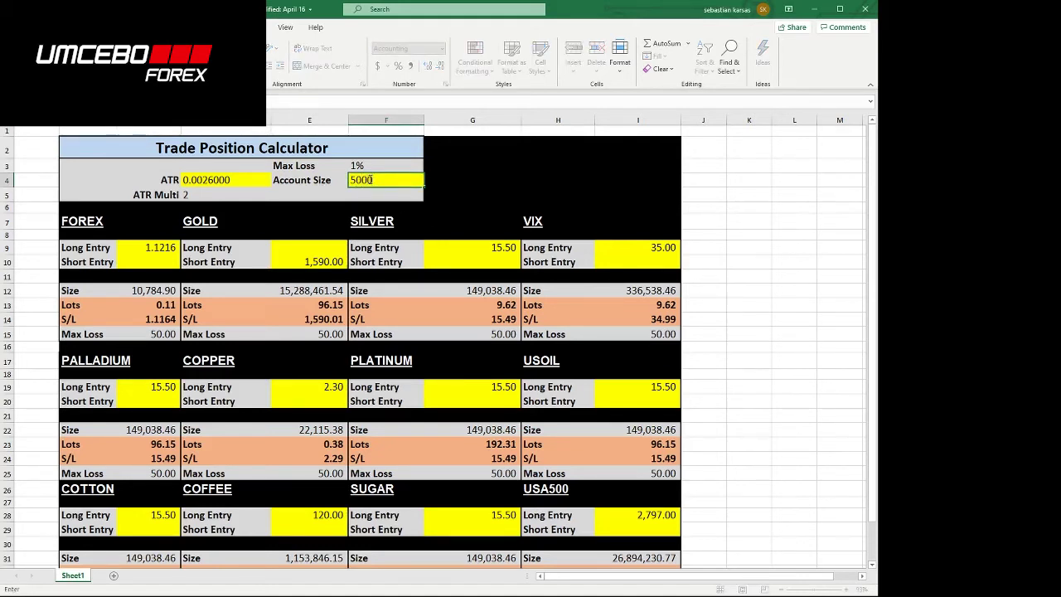
pyautogui.click(375, 166)
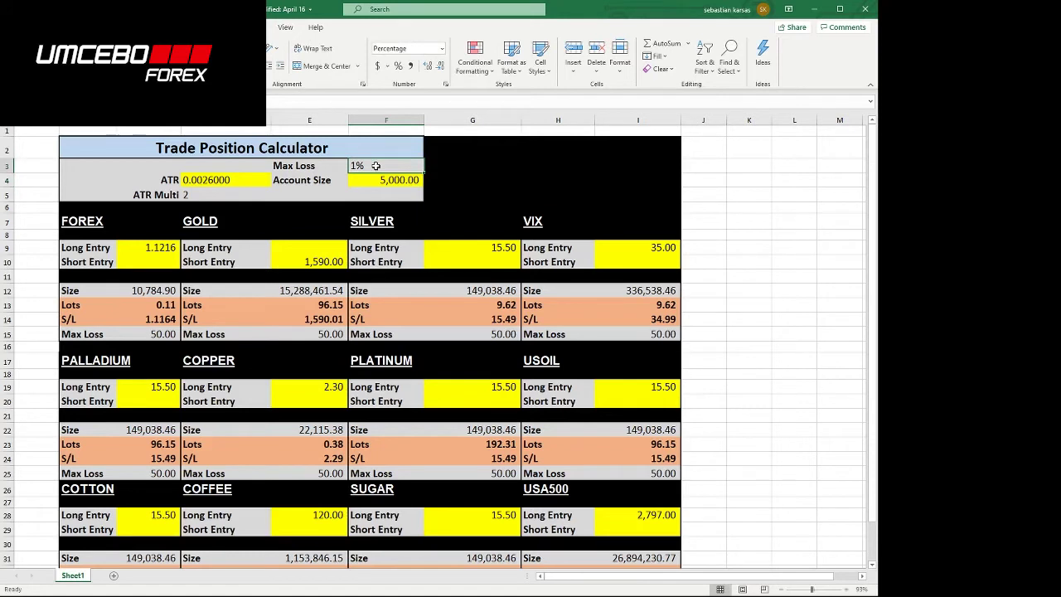
pyautogui.press('Down')
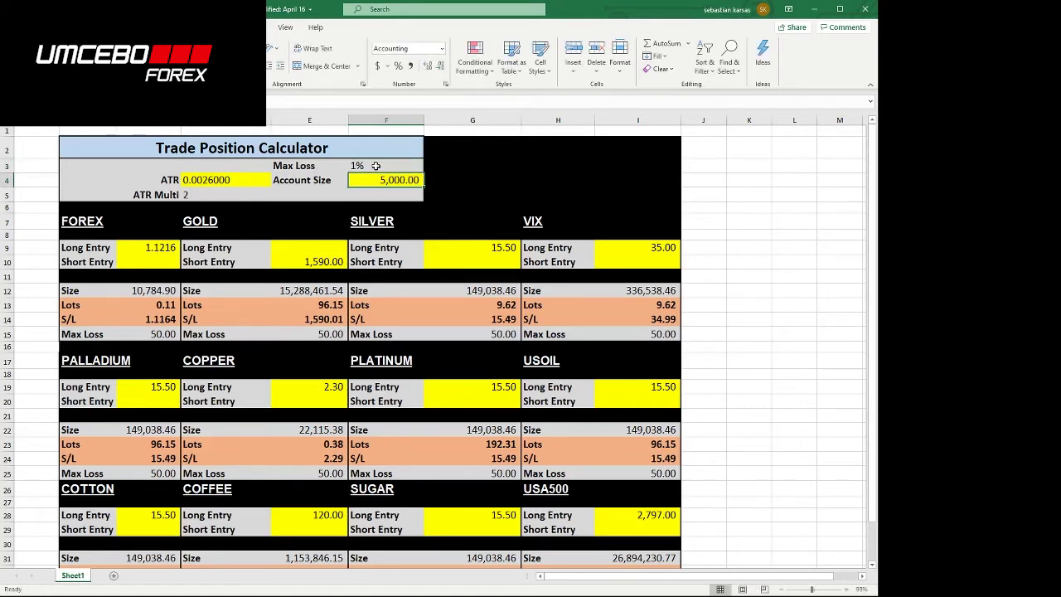
# - Change the ATR value from 0.0026 to 0.00143
pyautogui.click(245, 179)
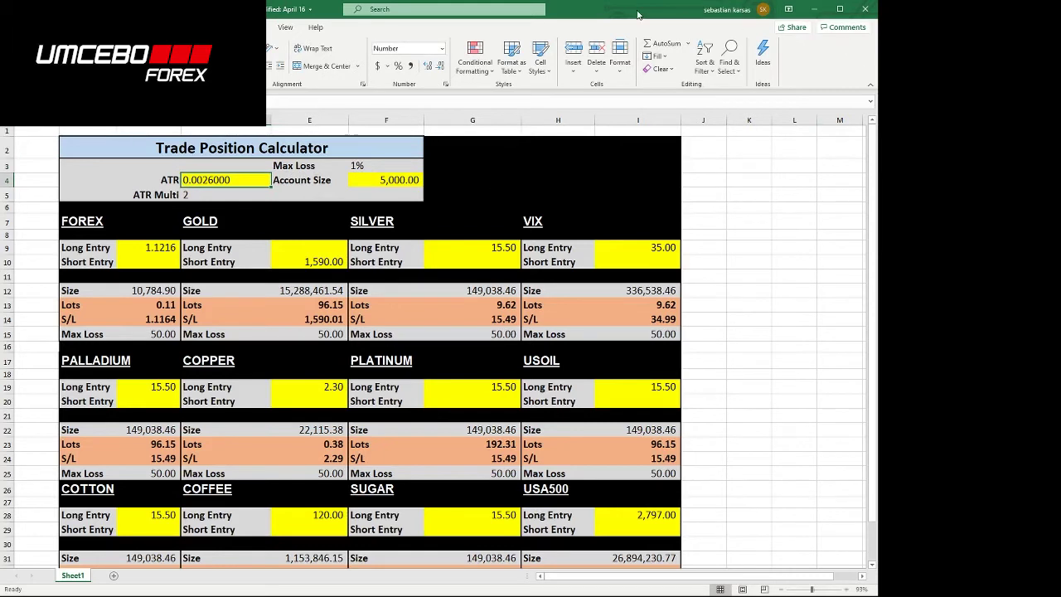
pyautogui.doubleClick(204, 179)
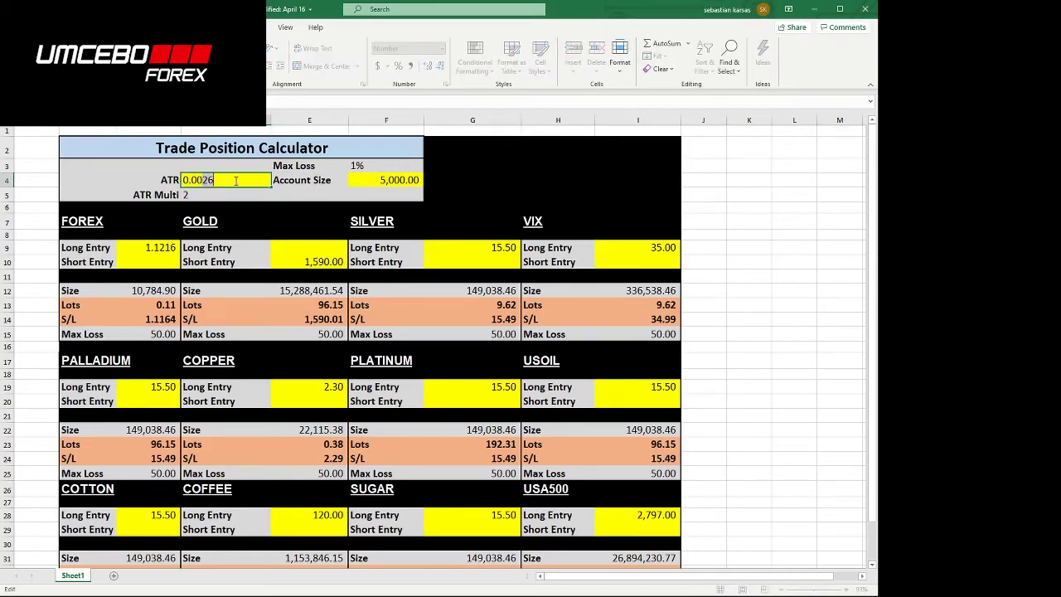
pyautogui.press('BackSpace')
pyautogui.write('143')
pyautogui.press('Return')
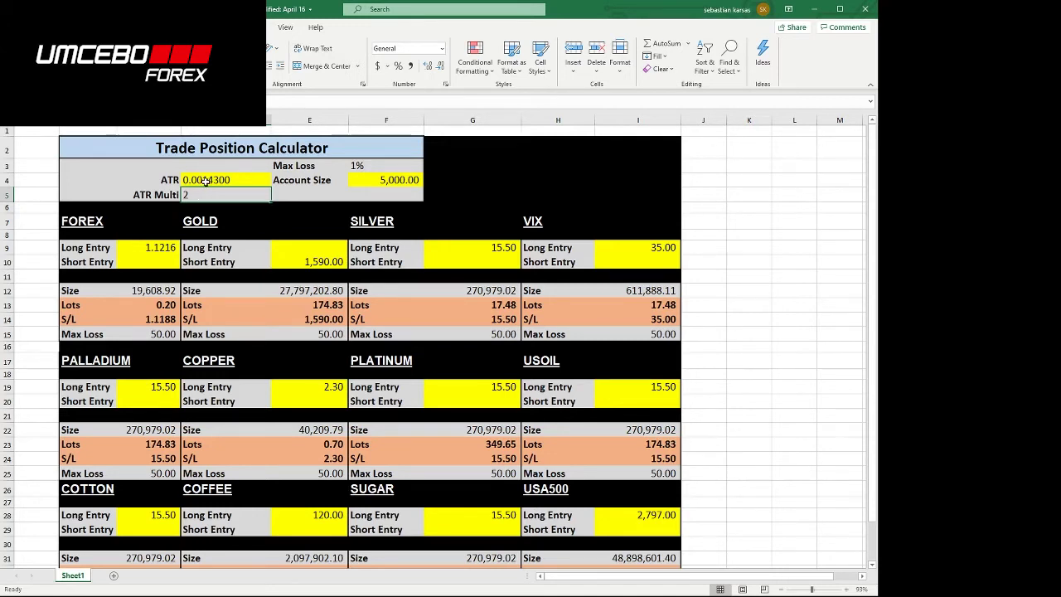
# - Select the FOREX Long Entry price 1.1216 in C9, then switch to the MetaTrader EURUSD chart
pyautogui.click(159, 250)
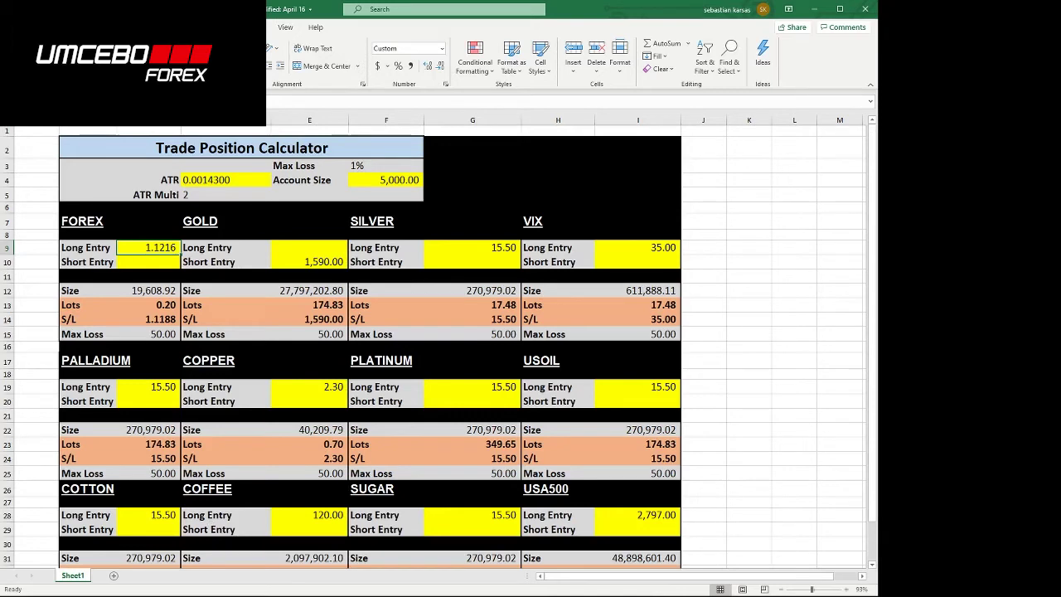
pyautogui.hotkey('alt', 'Tab')
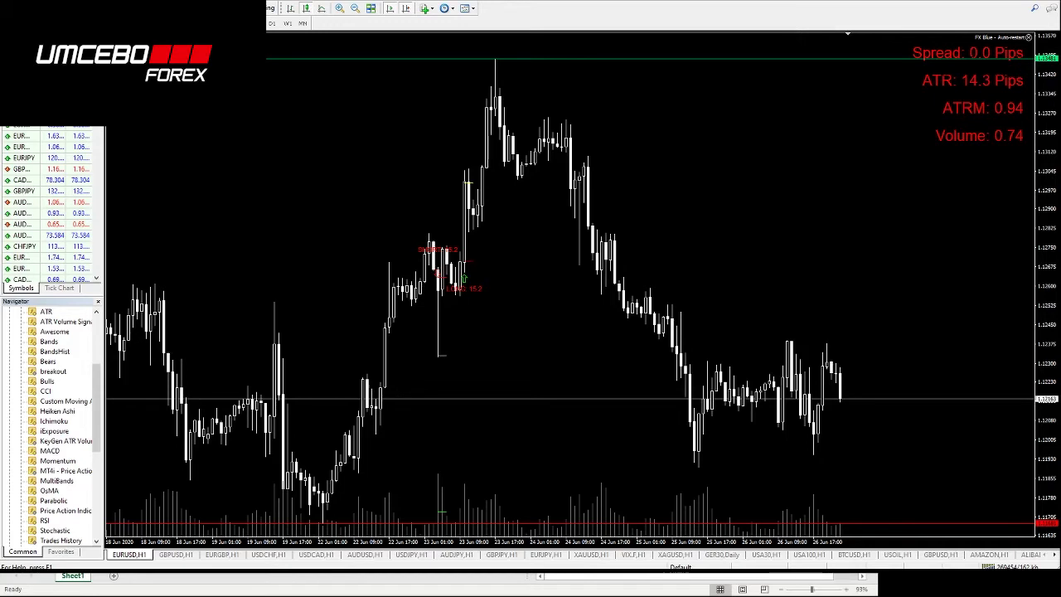
# - Back in the calculator, check the full value 1.12163 in C9, then clear that FOREX Long Entry cell
pyautogui.hotkey('alt', 'Tab')
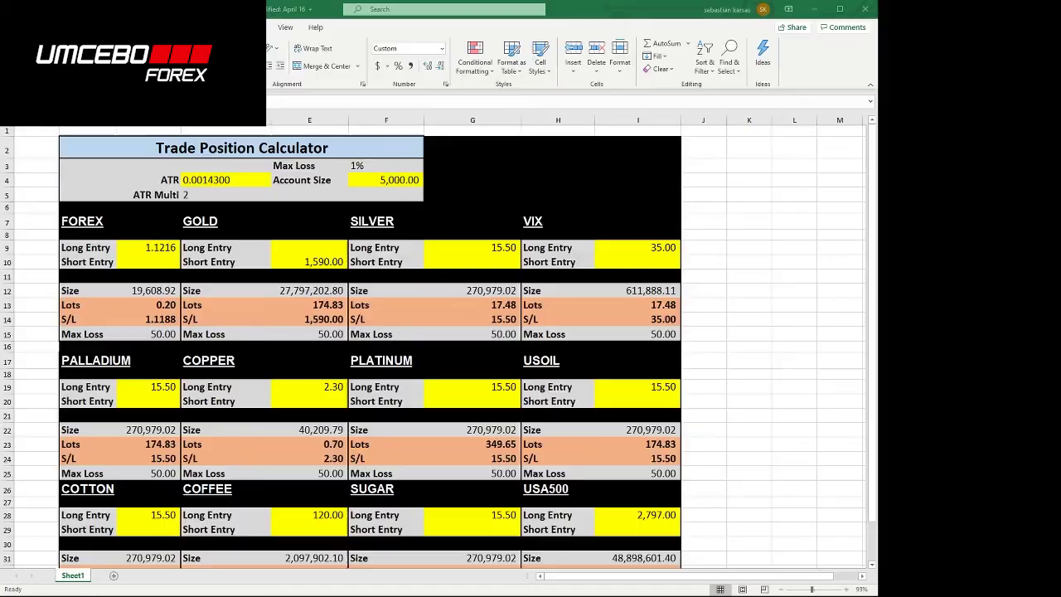
pyautogui.click(170, 253)
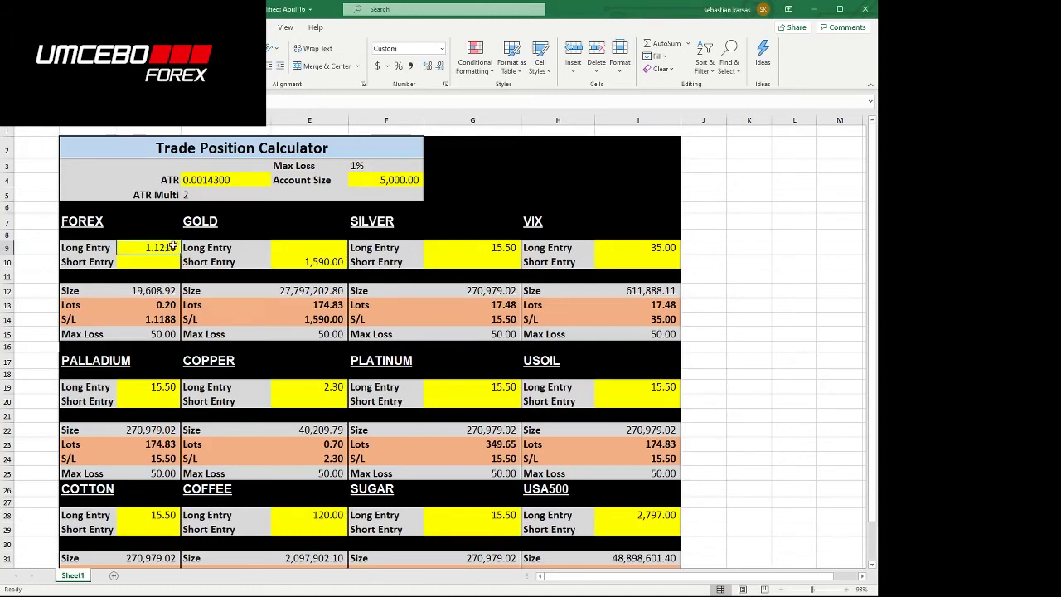
pyautogui.doubleClick(167, 255)
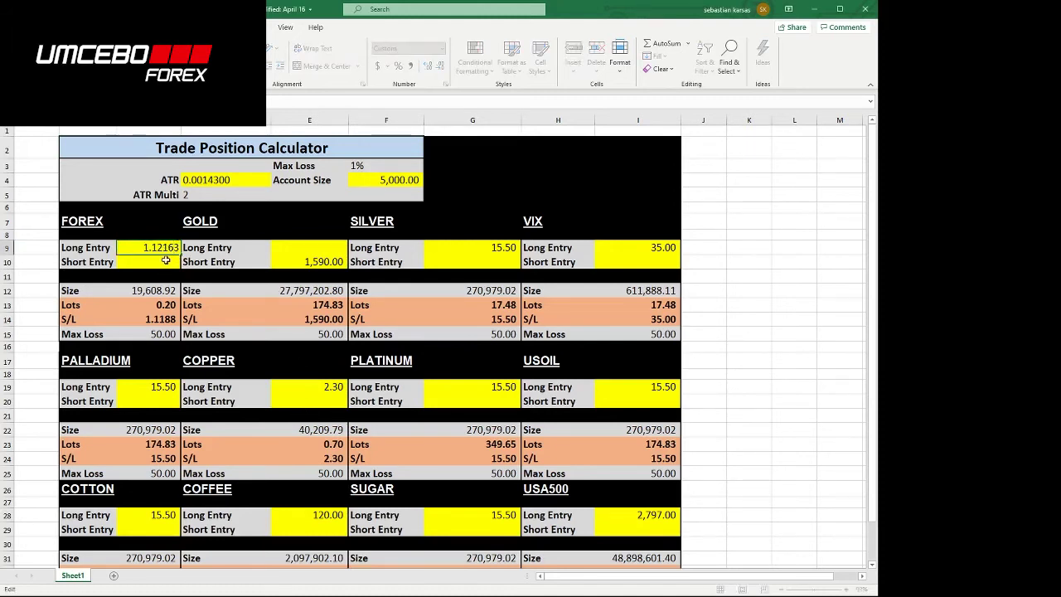
pyautogui.click(165, 260)
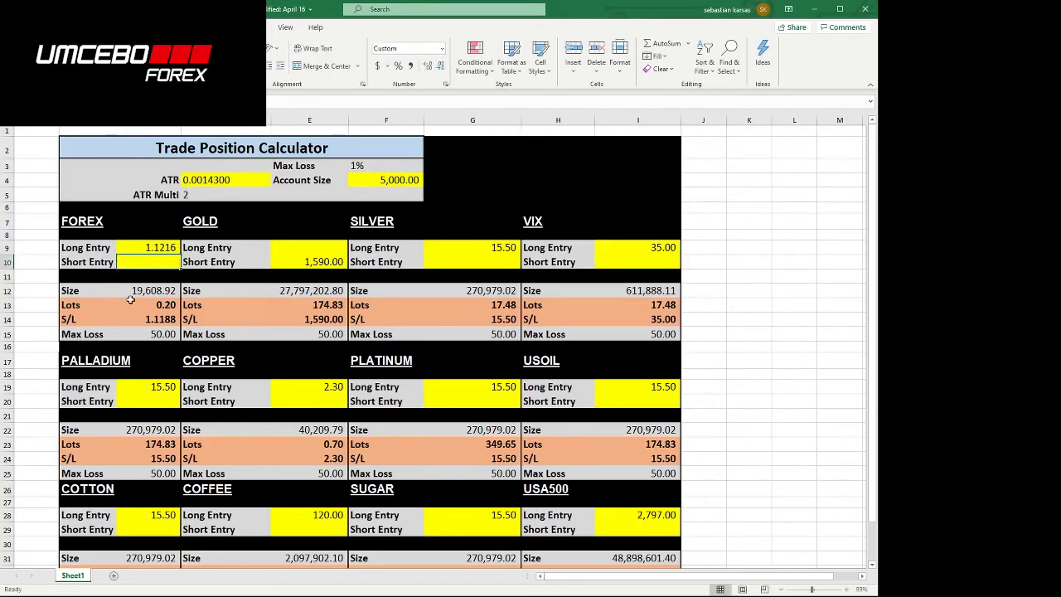
pyautogui.click(174, 247)
pyautogui.press('BackSpace')
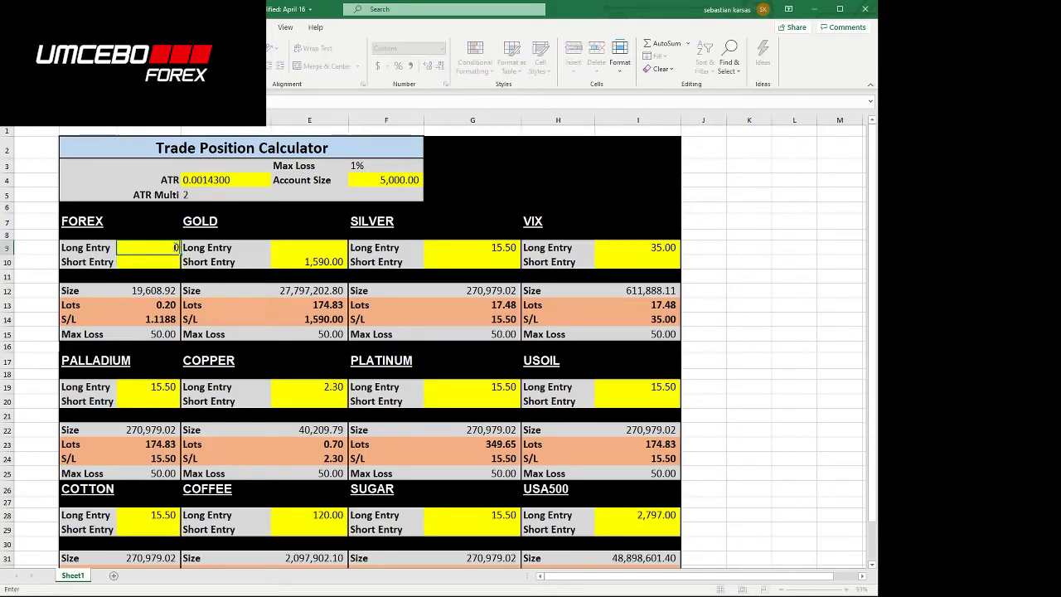
pyautogui.press('Return')
pyautogui.click(172, 247)
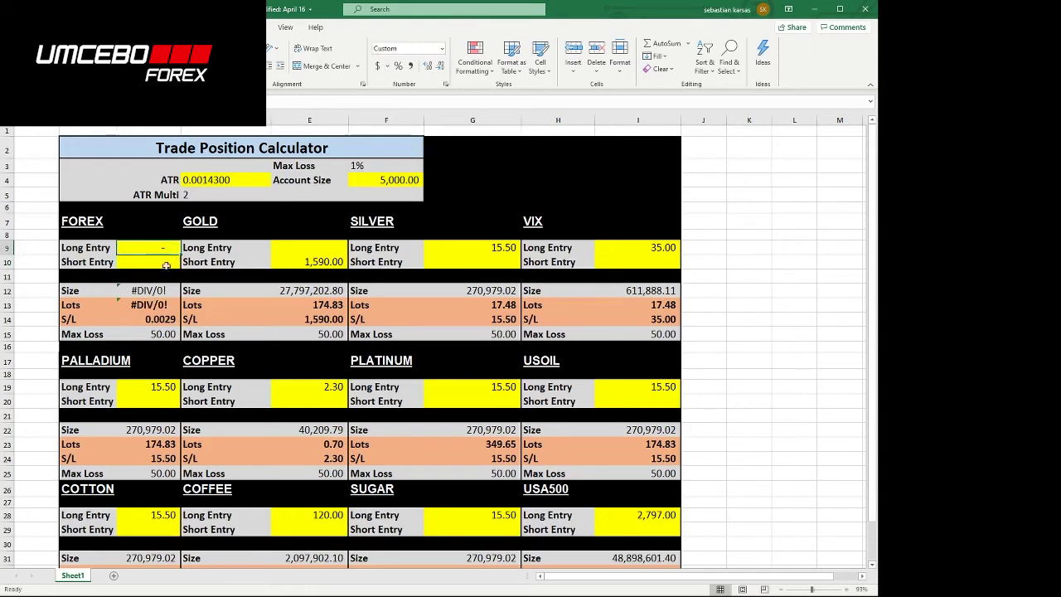
pyautogui.hotkey('ctrl', 'c')
# - Highlight the FOREX, GOLD, VIX and USOIL calculation blocks in turn
pyautogui.moveTo(81, 220); pyautogui.dragTo(143, 337)
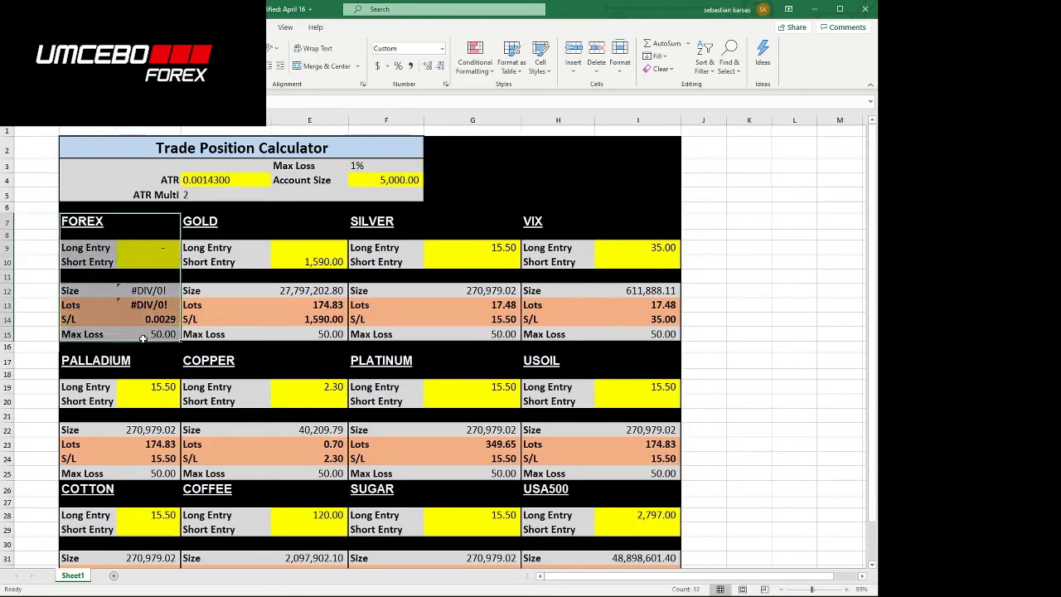
pyautogui.moveTo(217, 235); pyautogui.dragTo(286, 319)
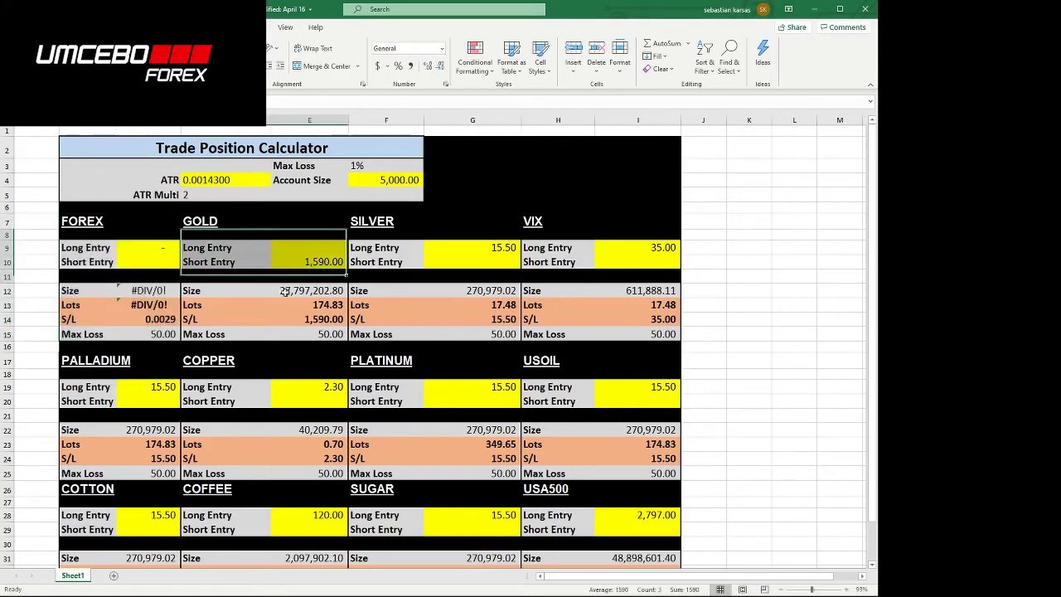
pyautogui.moveTo(533, 220); pyautogui.dragTo(638, 335)
pyautogui.moveTo(568, 374); pyautogui.dragTo(631, 406)
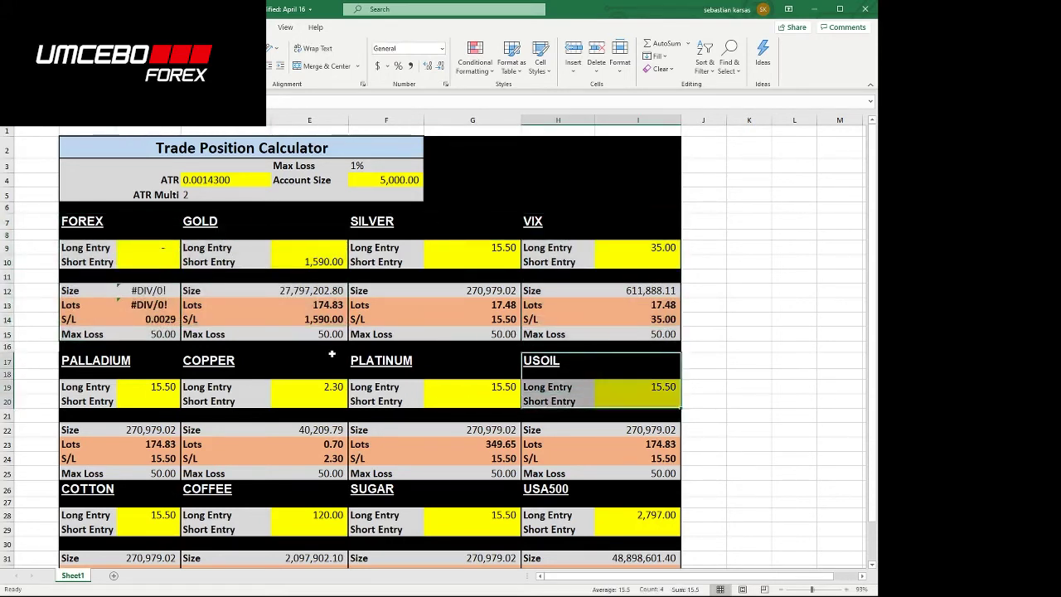
pyautogui.scroll(-3, 216, 418)
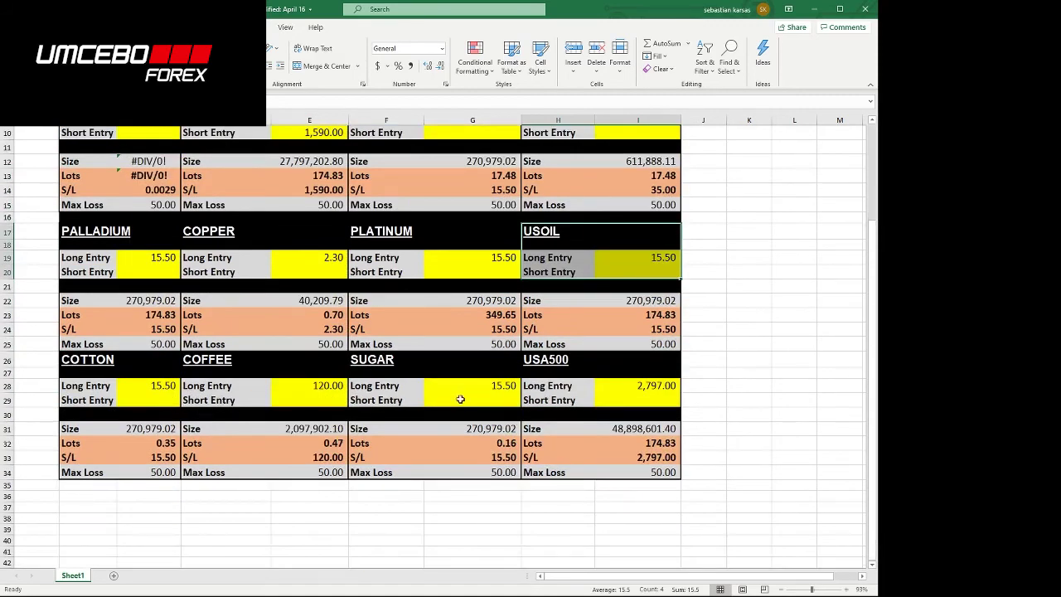
pyautogui.scroll(3, 462, 399)
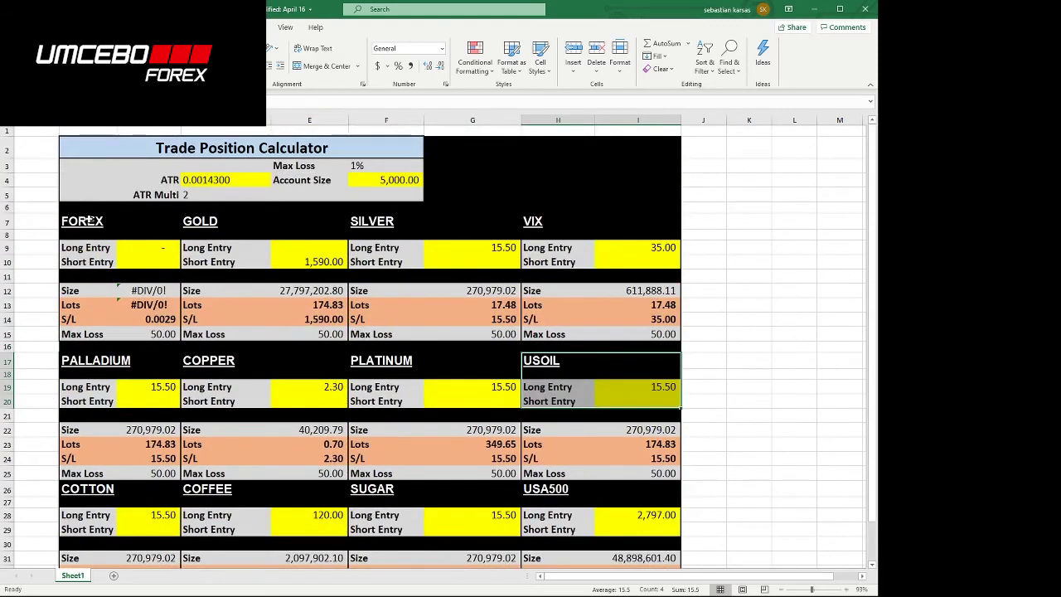
pyautogui.moveTo(73, 204); pyautogui.dragTo(170, 335)
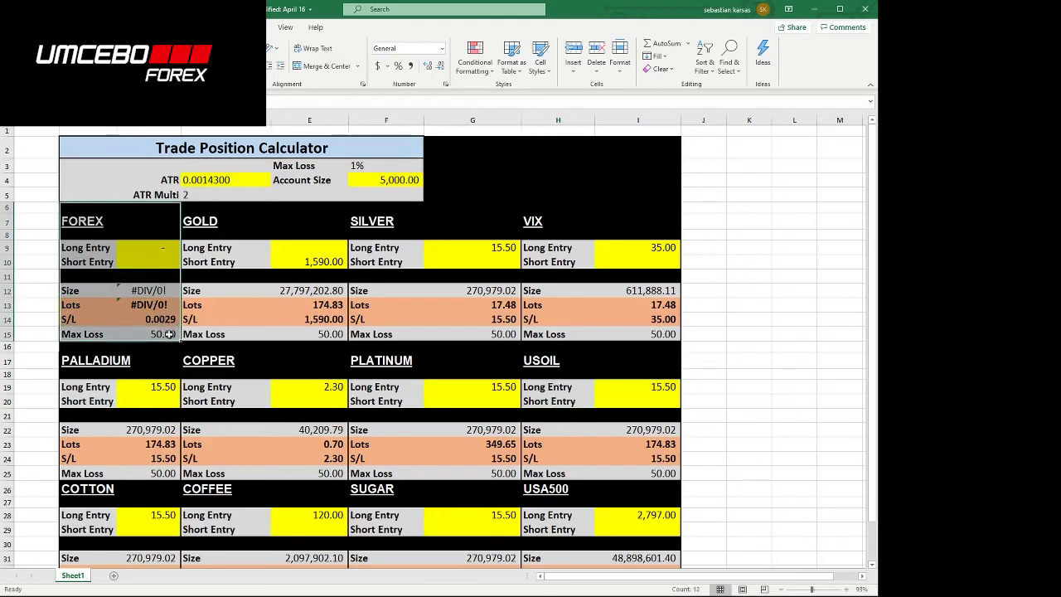
# - Enter 1.12163 as the FOREX Long Entry and inspect the resulting Size formula
pyautogui.click(147, 244)
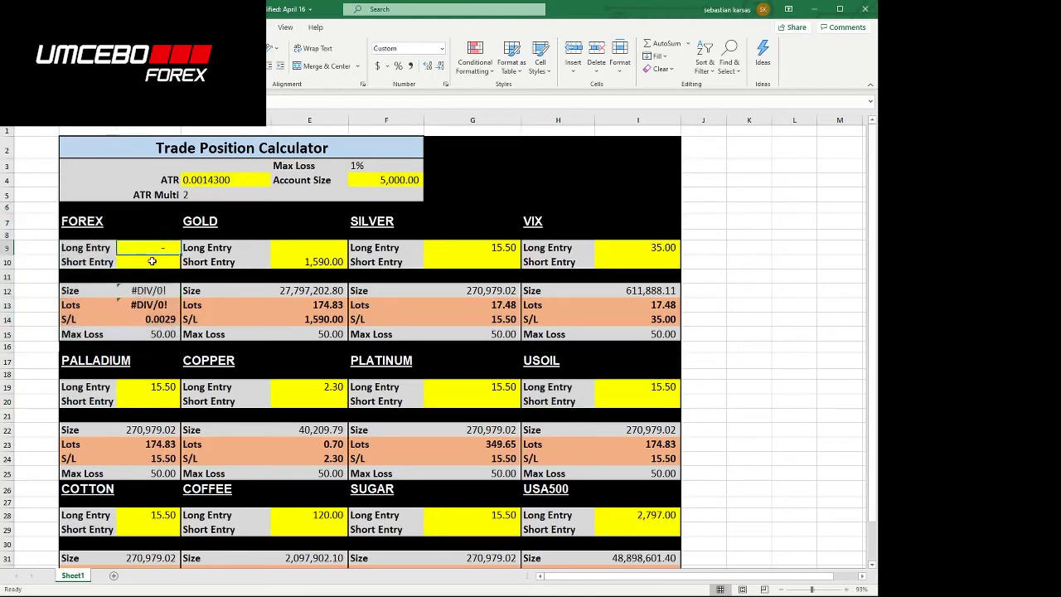
pyautogui.write('1')
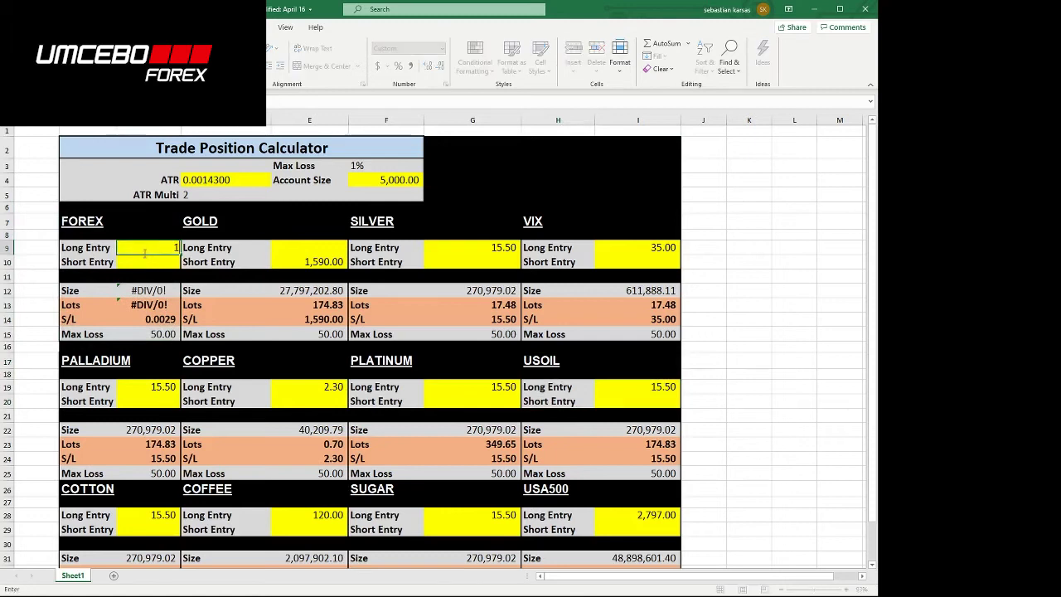
pyautogui.write('.12163')
pyautogui.press('Return')
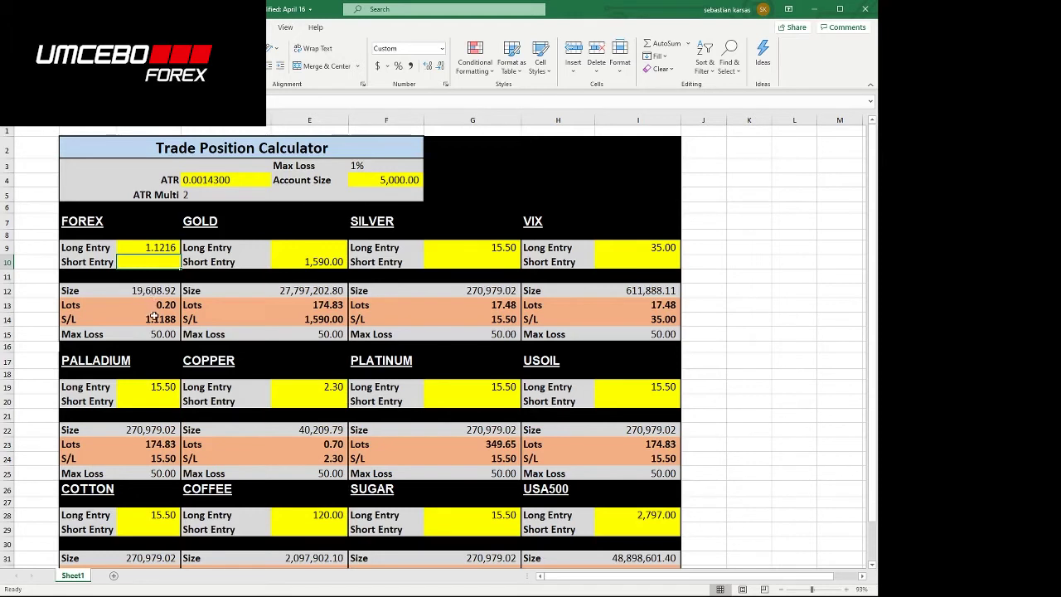
pyautogui.click(153, 292)
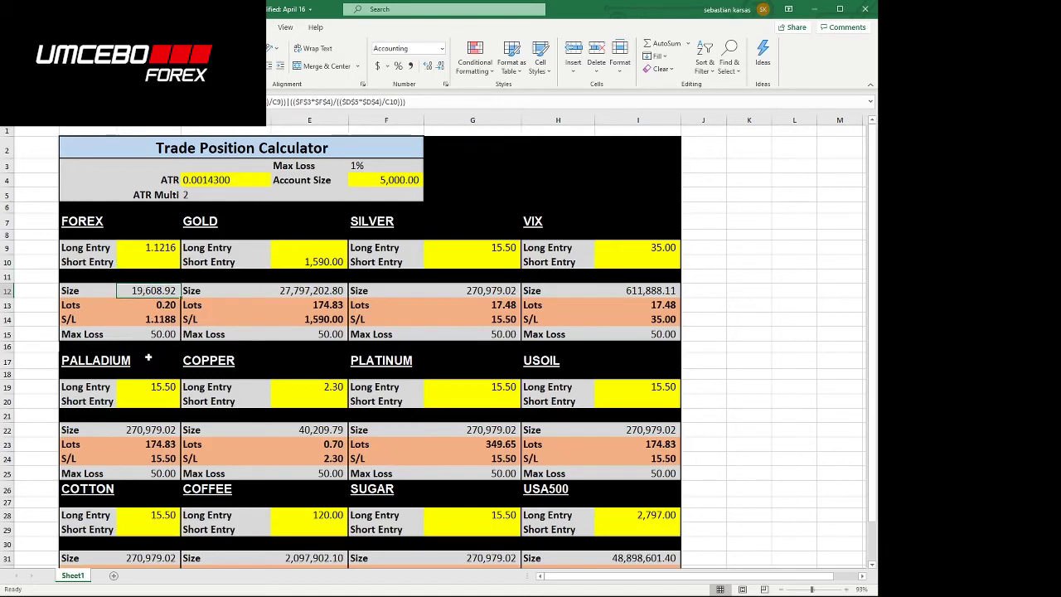
pyautogui.click(152, 309)
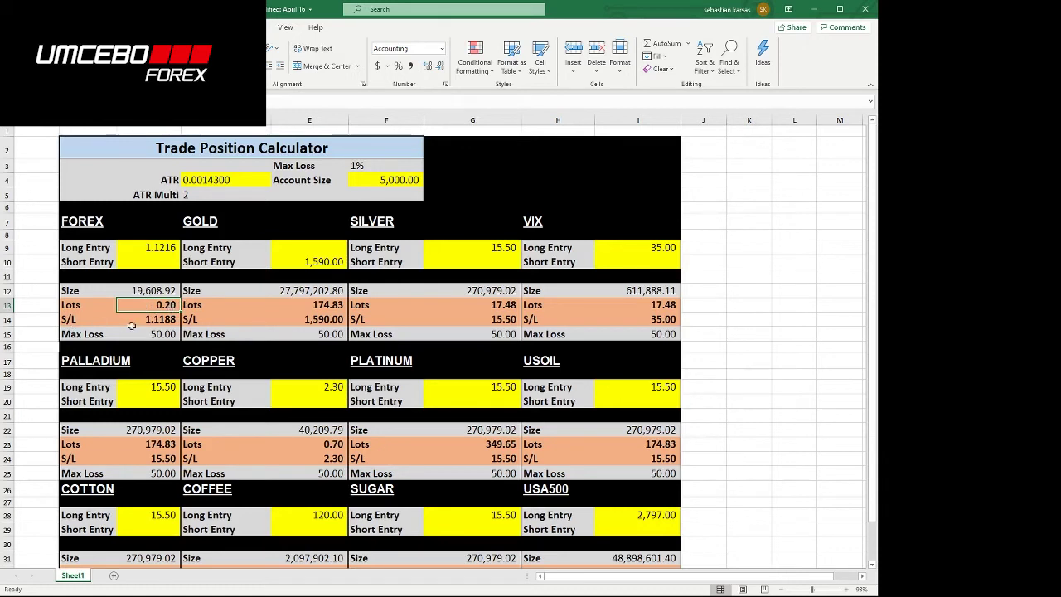
pyautogui.click(154, 320)
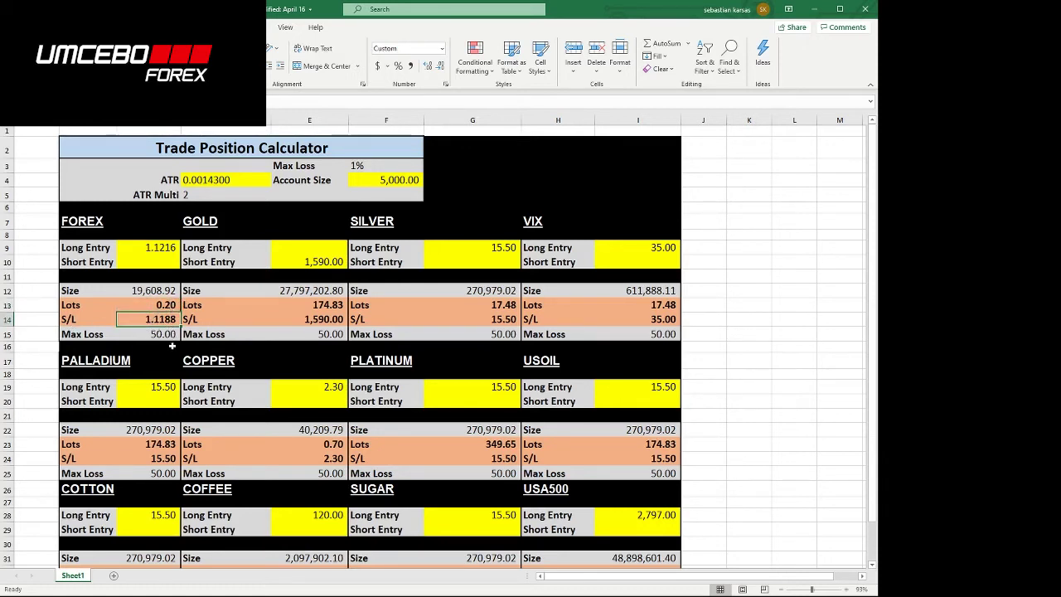
pyautogui.click(165, 336)
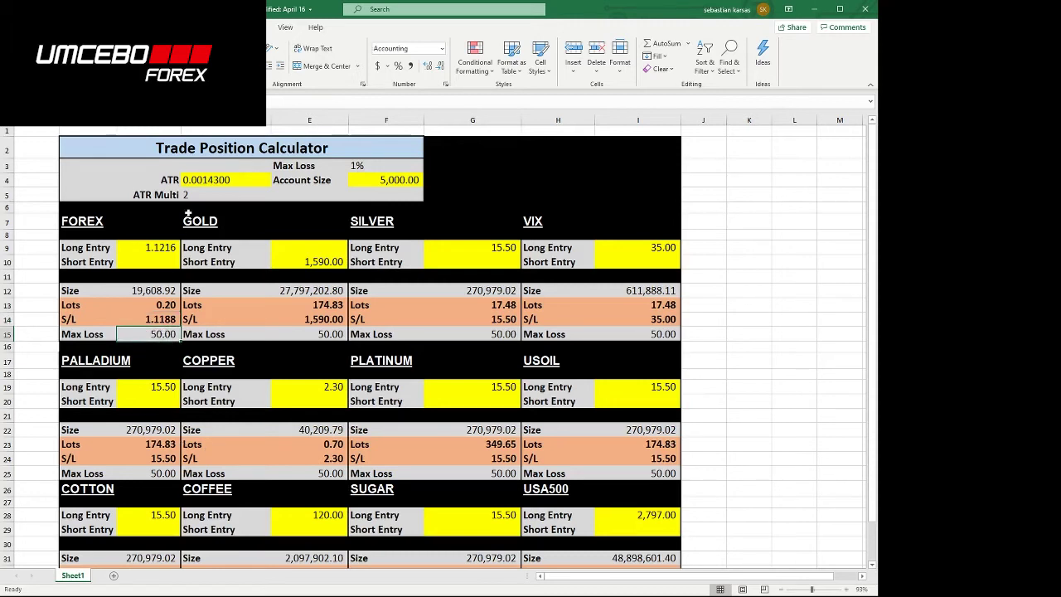
pyautogui.click(188, 196)
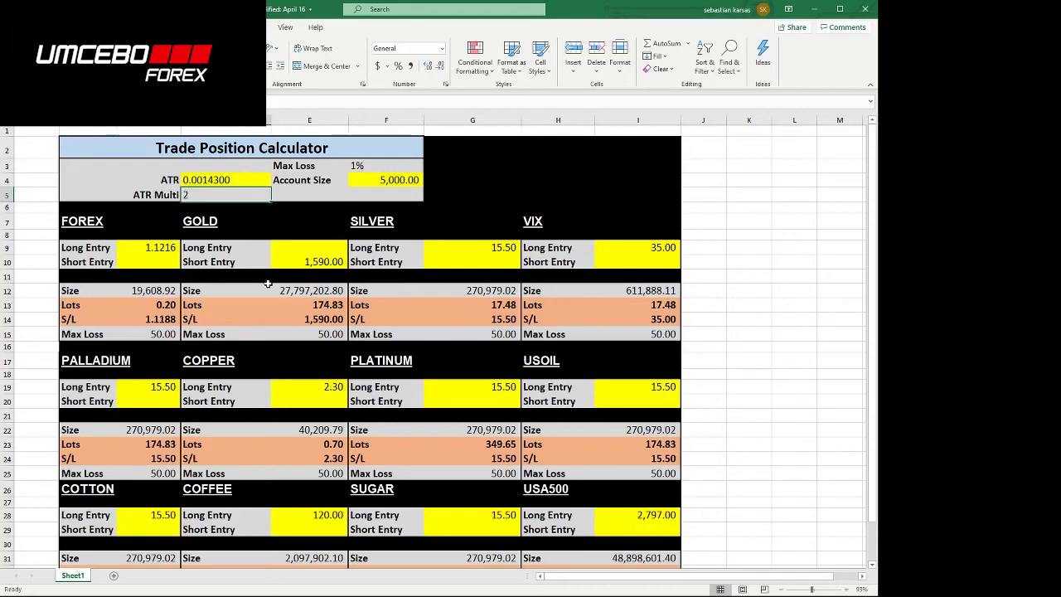
# - Set the ATR multiplier to 3 and review FOREX lots 0.13, stop-loss 1.1173 and Max Loss
pyautogui.write('3')
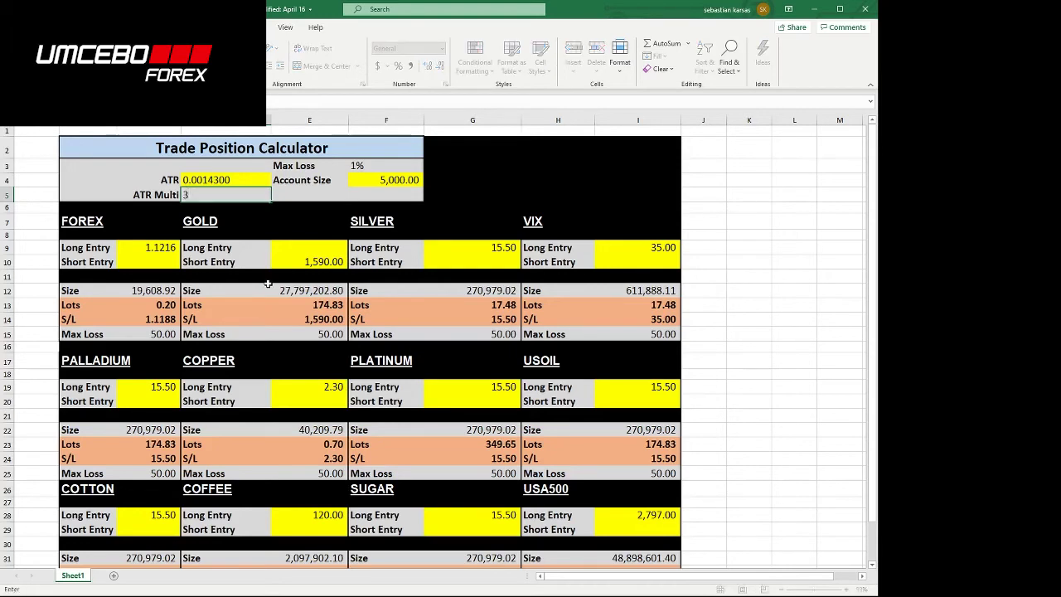
pyautogui.press('Return')
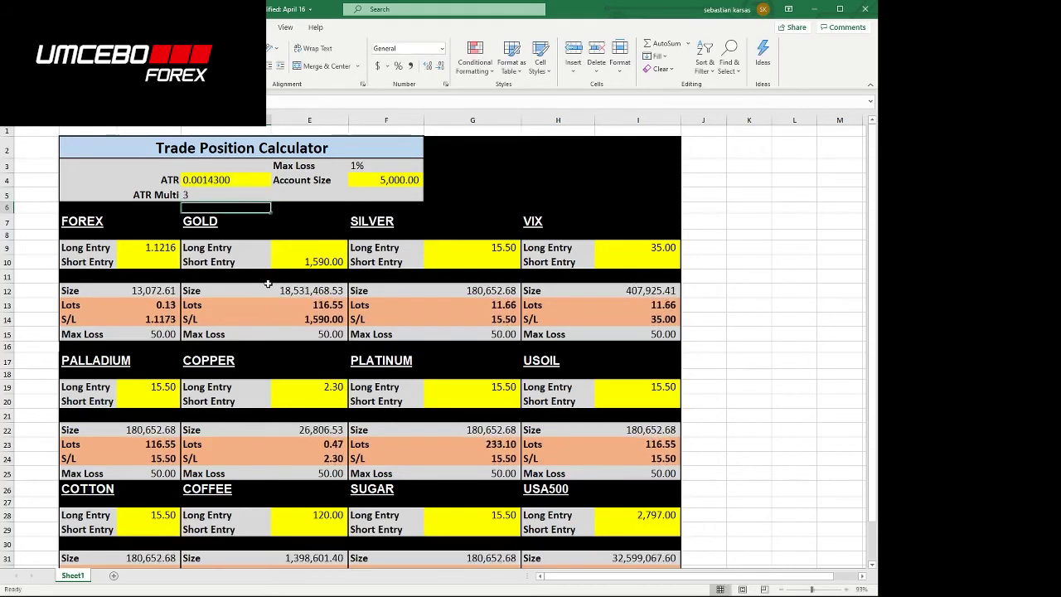
pyautogui.click(164, 304)
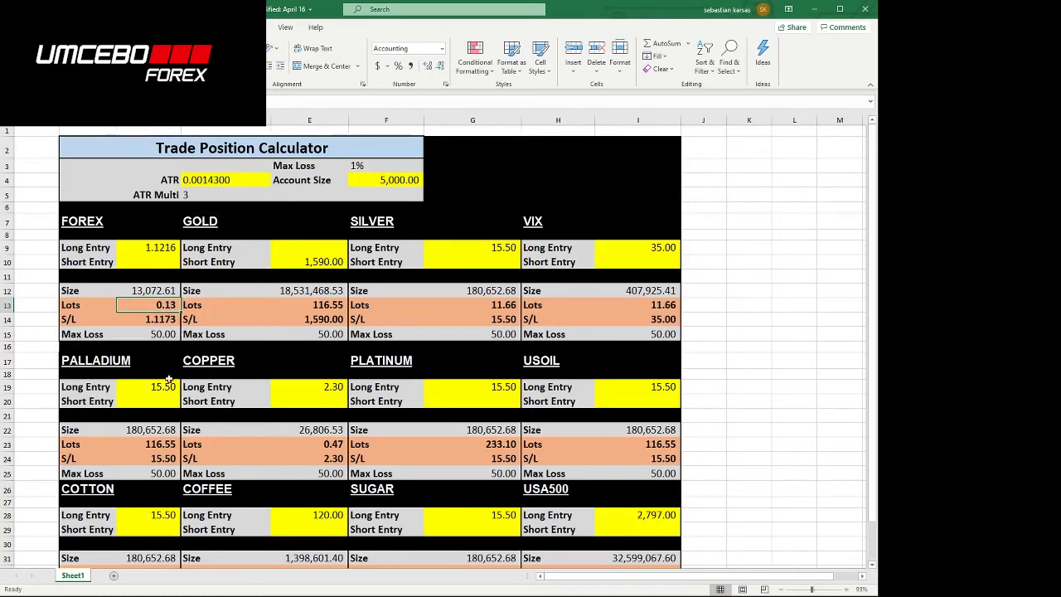
pyautogui.click(168, 319)
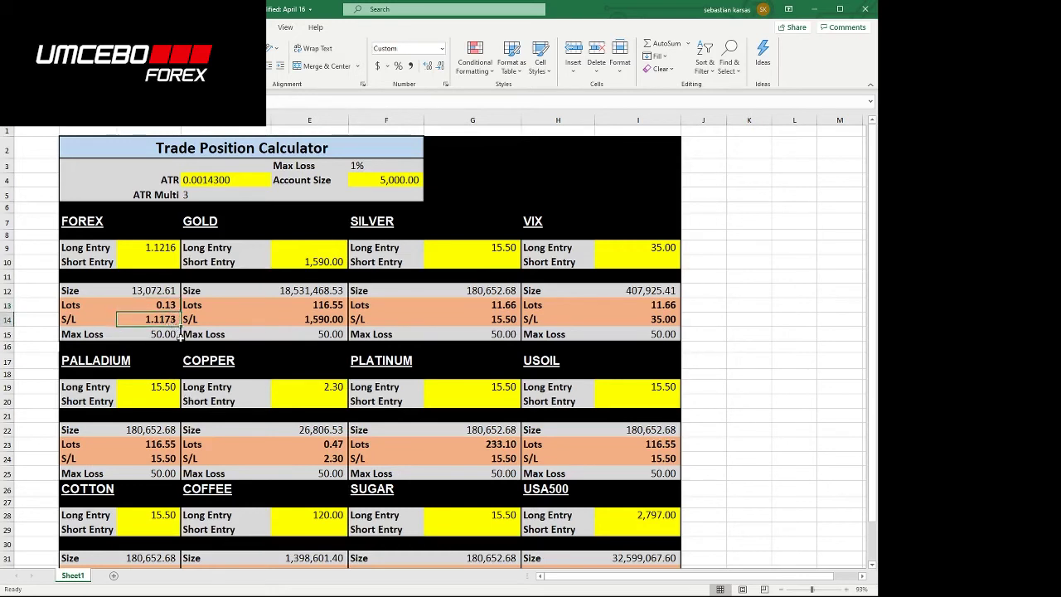
pyautogui.click(161, 331)
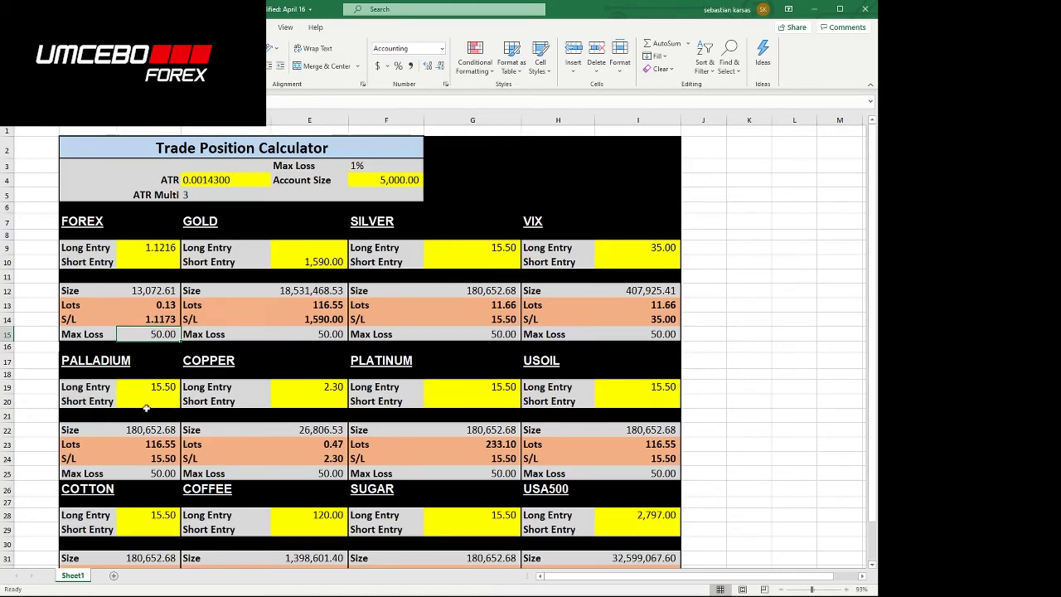
# - Try Max Loss values of 2, 5% and 50%, checking the FOREX Max Loss amount
pyautogui.click(362, 168)
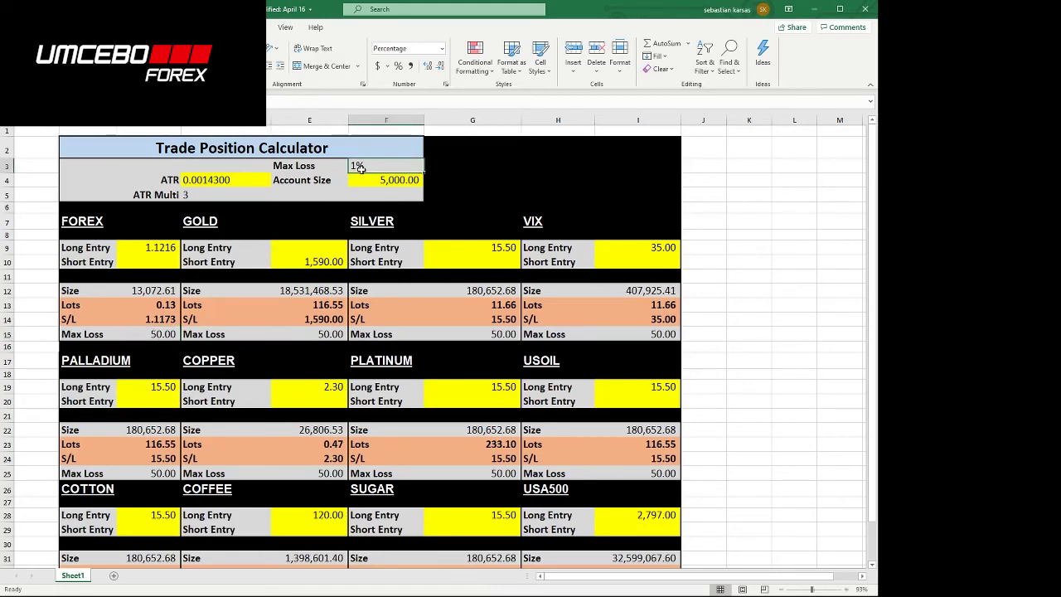
pyautogui.write('2')
pyautogui.press('Return')
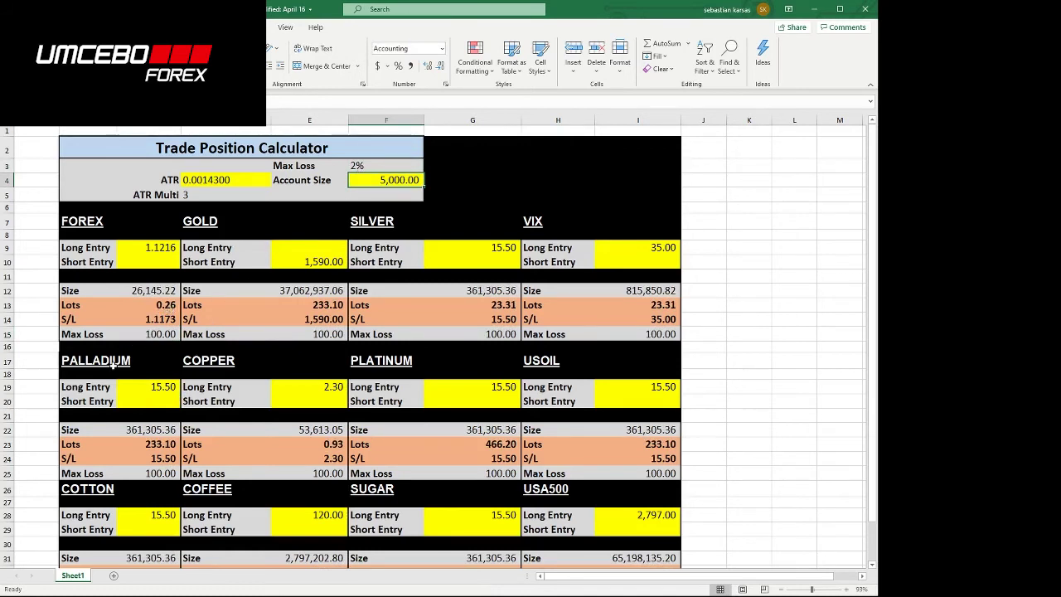
pyautogui.click(154, 334)
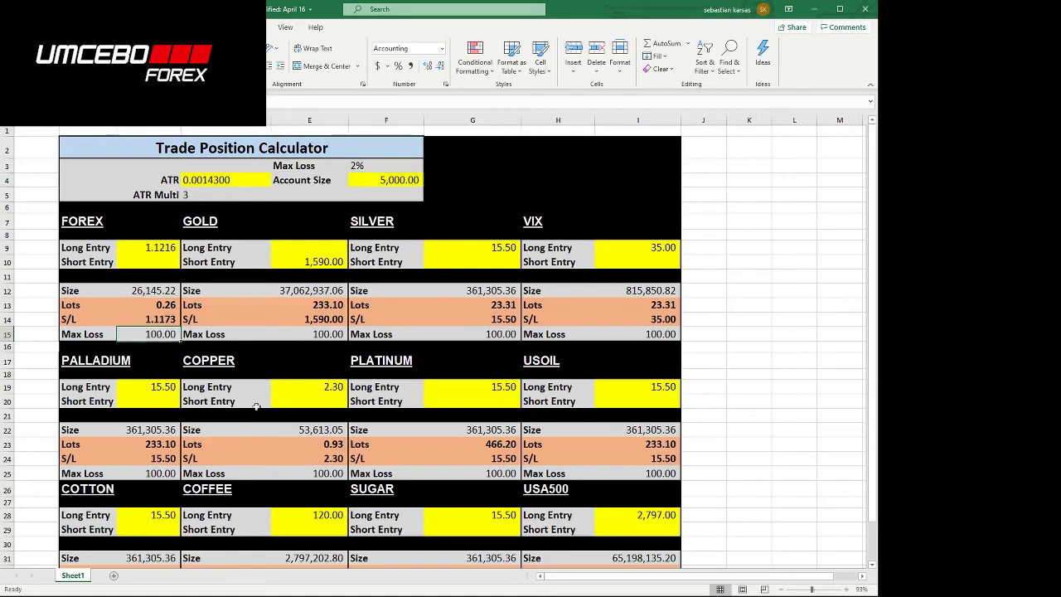
pyautogui.click(362, 162)
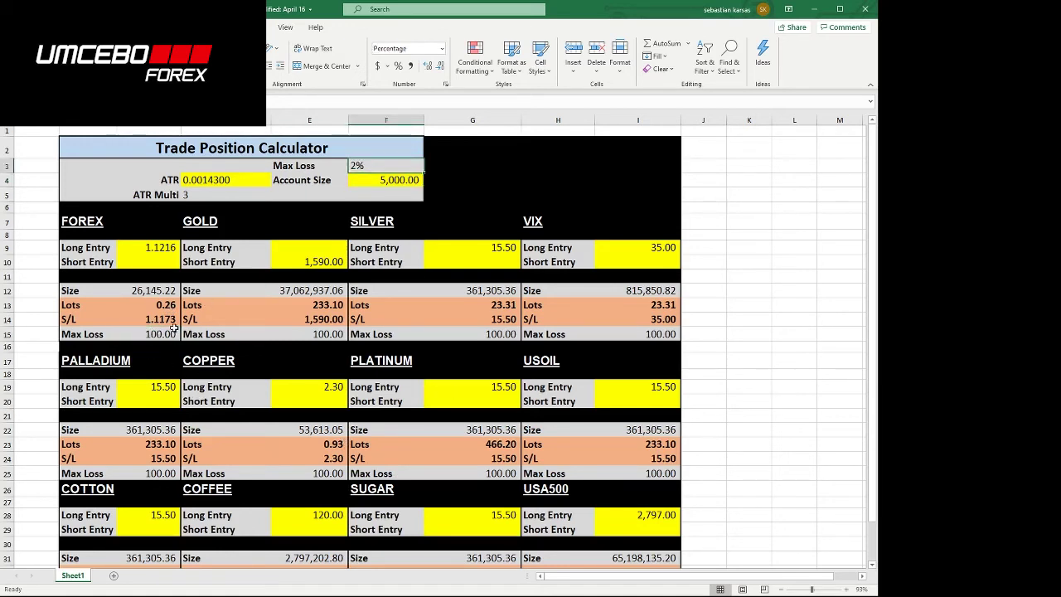
pyautogui.write('.05')
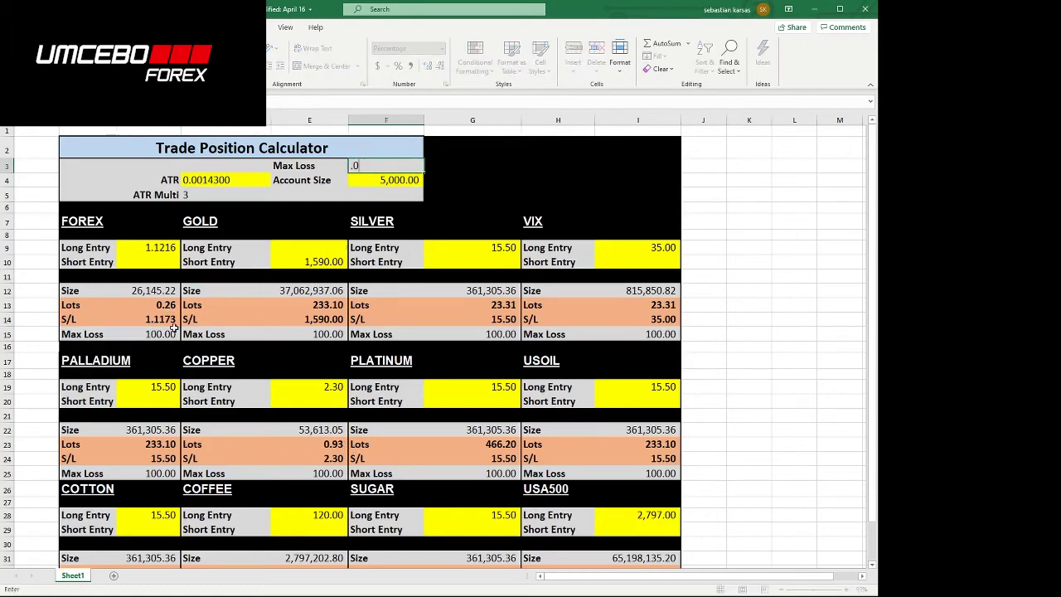
pyautogui.press('Return')
pyautogui.click(347, 167)
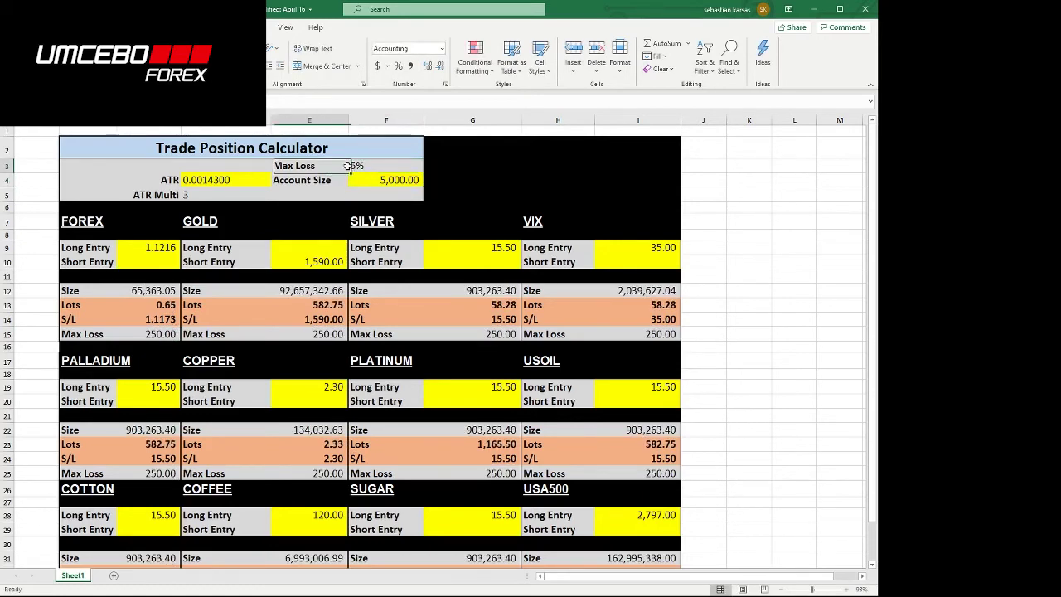
pyautogui.click(349, 166)
pyautogui.write('.5')
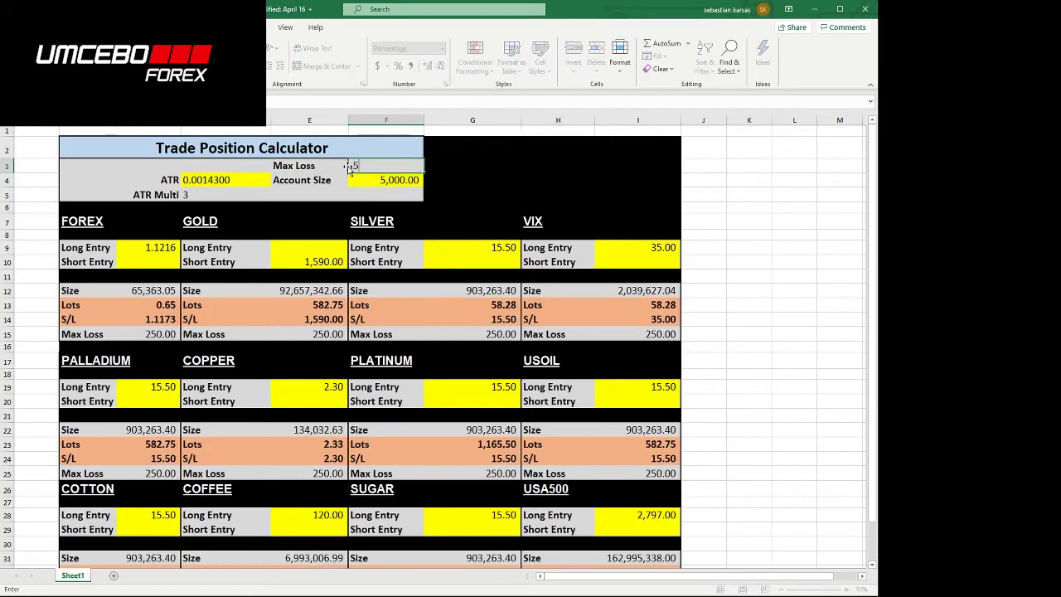
pyautogui.press('Return')
# - Set Max Loss to 0.005, display it as 0.5% with one decimal, and check FOREX lots
pyautogui.click(349, 166)
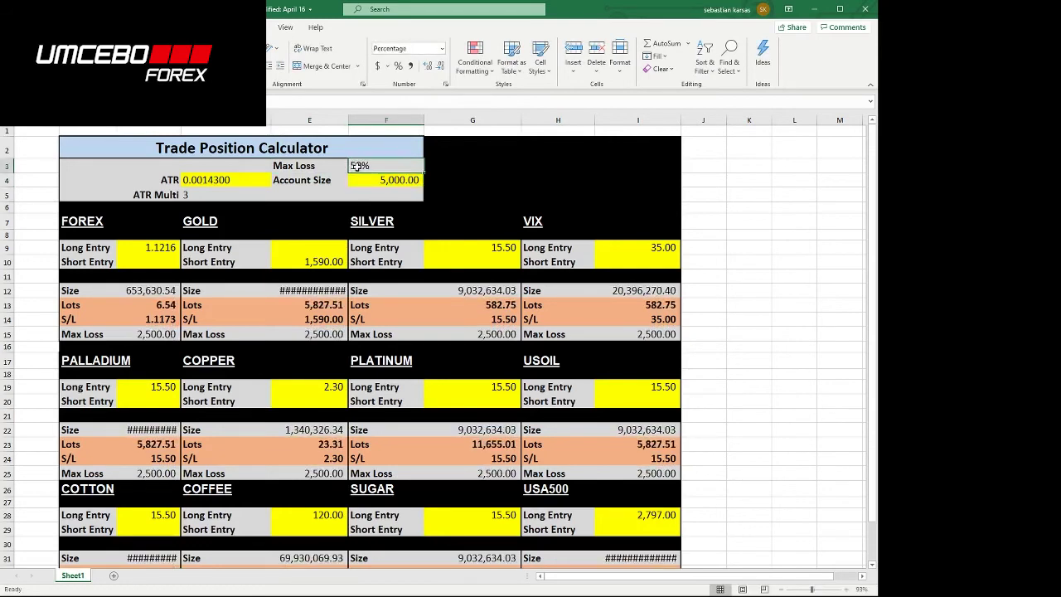
pyautogui.write('.00')
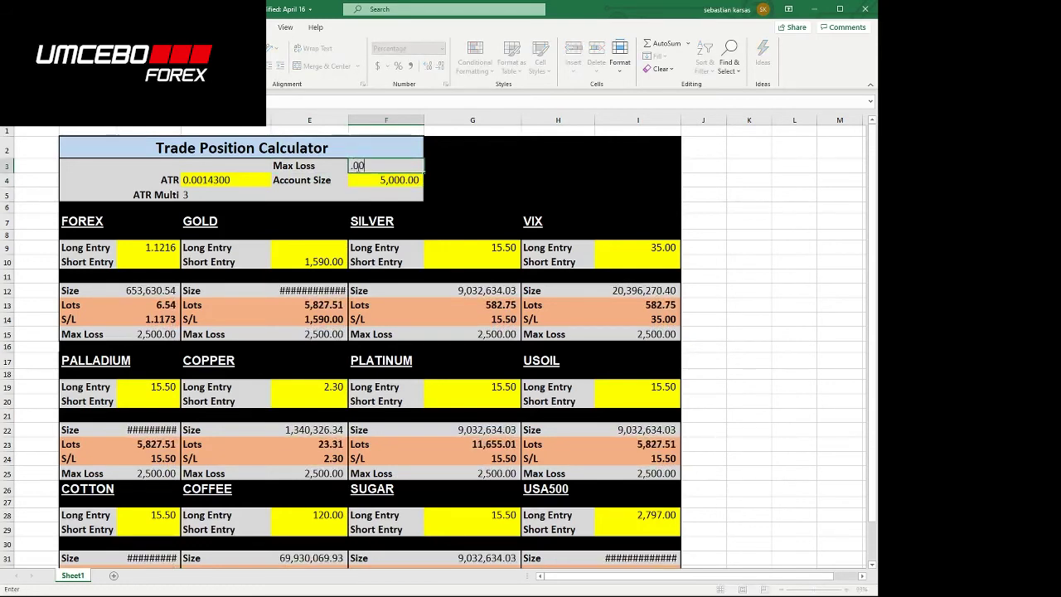
pyautogui.write('5')
pyautogui.press('Return')
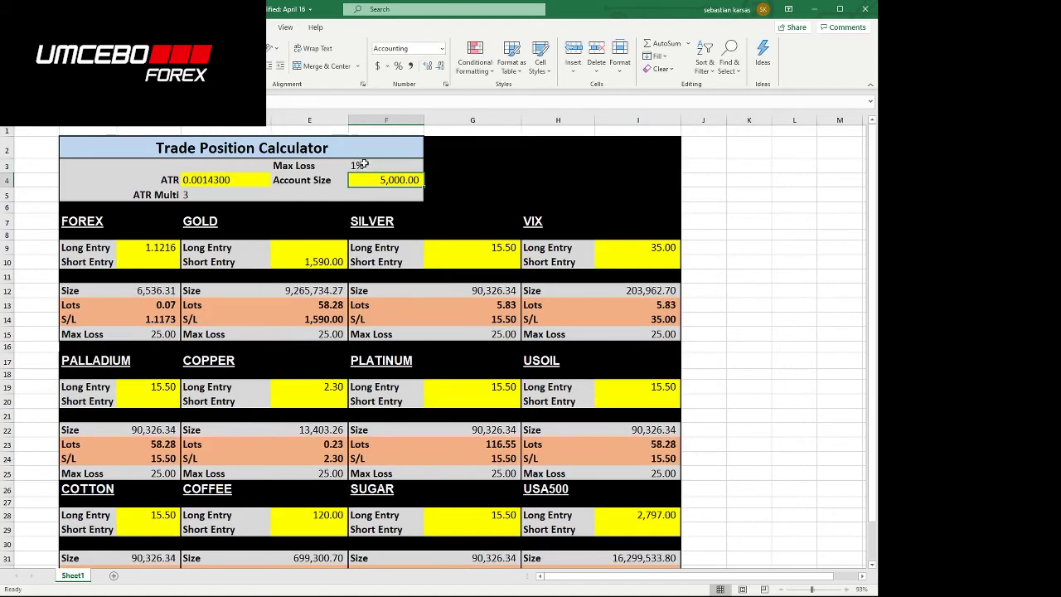
pyautogui.click(362, 165)
pyautogui.click(428, 65)
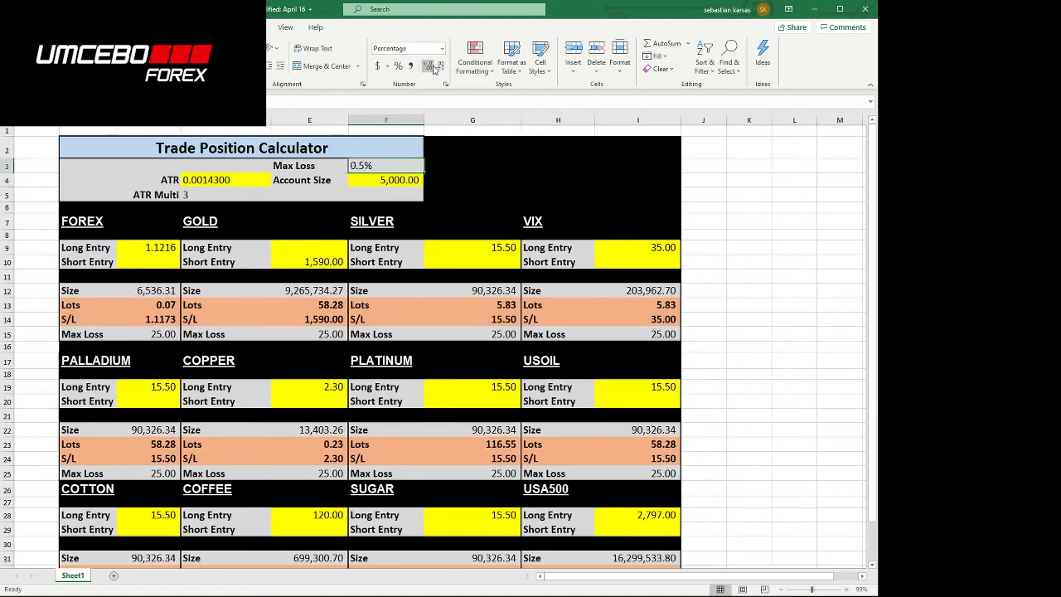
pyautogui.click(156, 305)
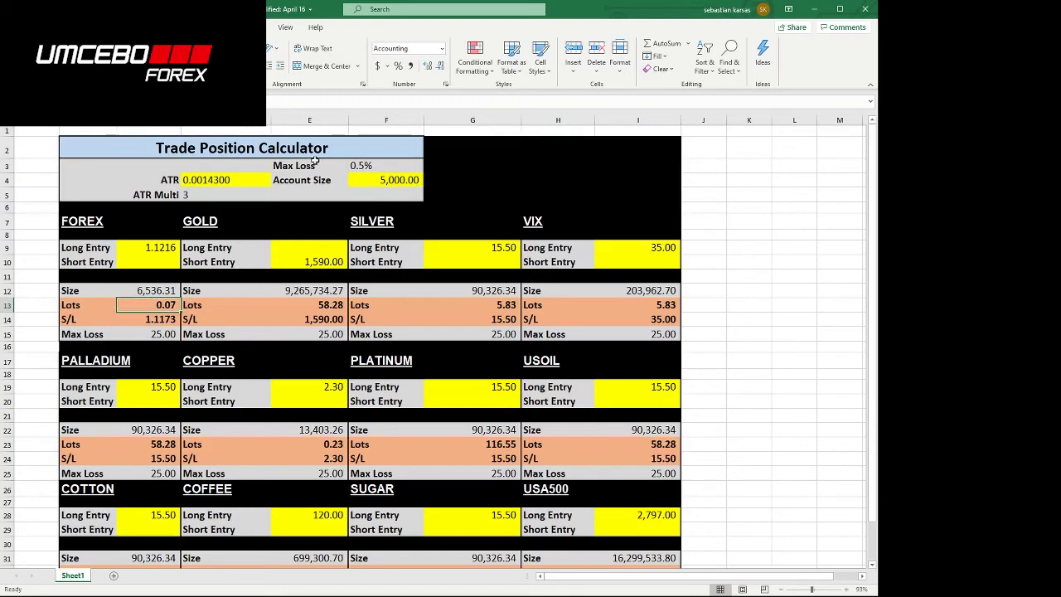
pyautogui.click(152, 333)
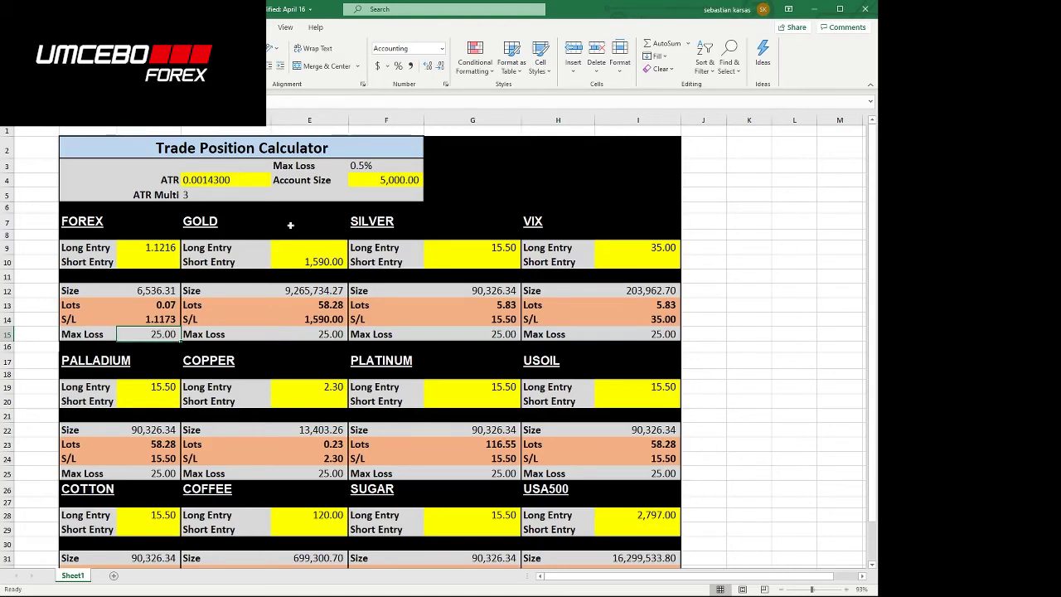
pyautogui.click(378, 165)
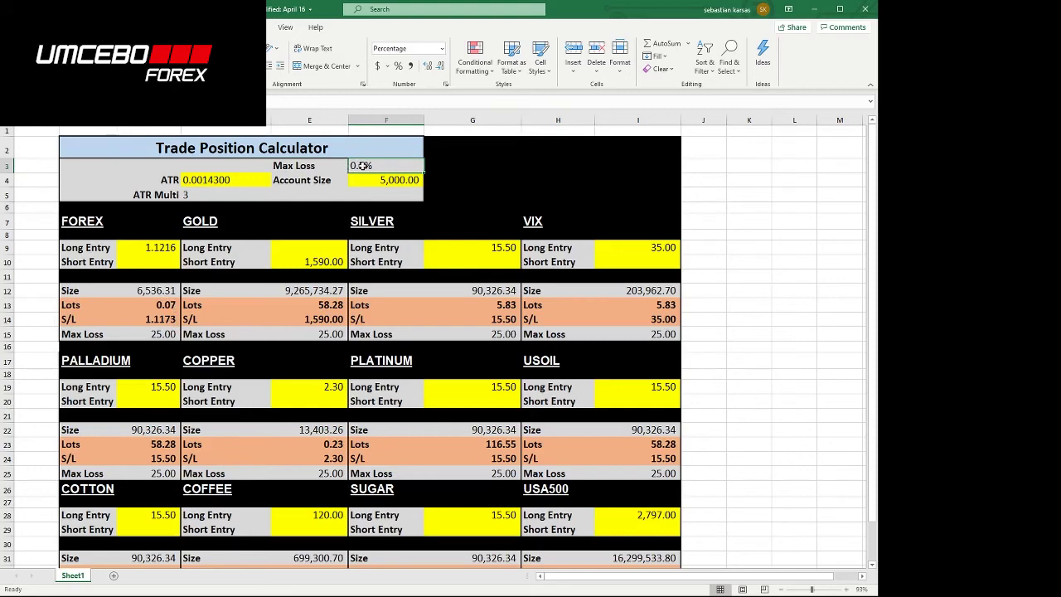
# - Set Max Loss to 1% (50.00 per instrument) and return to the Account Size cell F4
pyautogui.write('1')
pyautogui.press('Return')
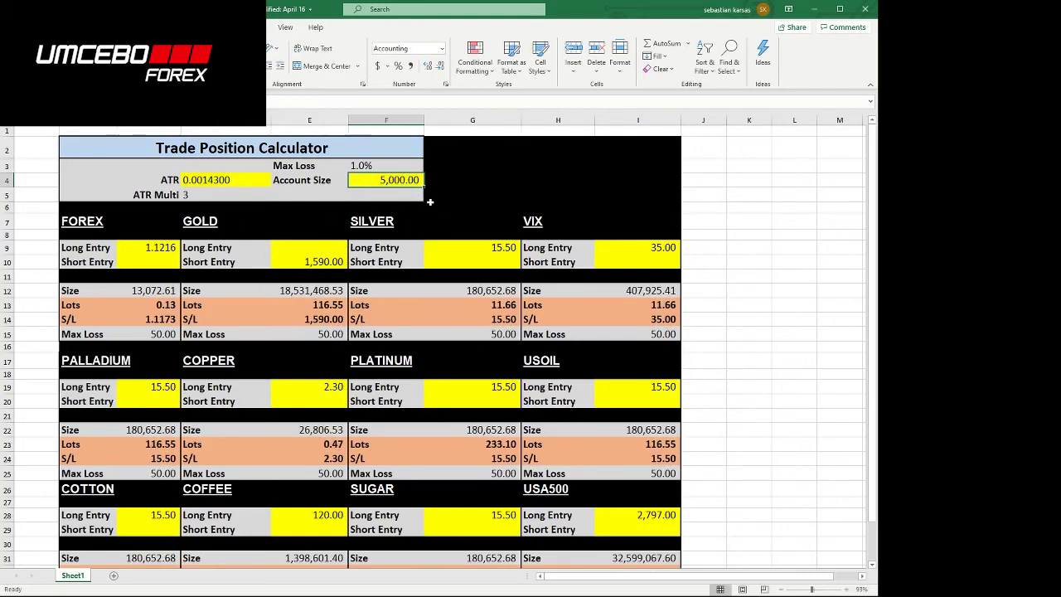
pyautogui.press('Down')
pyautogui.press('Down')
pyautogui.press('Up')
pyautogui.press('Up')
# - Enter 100 as the Account Size and show the FOREX Lots to three decimals
pyautogui.write('100')
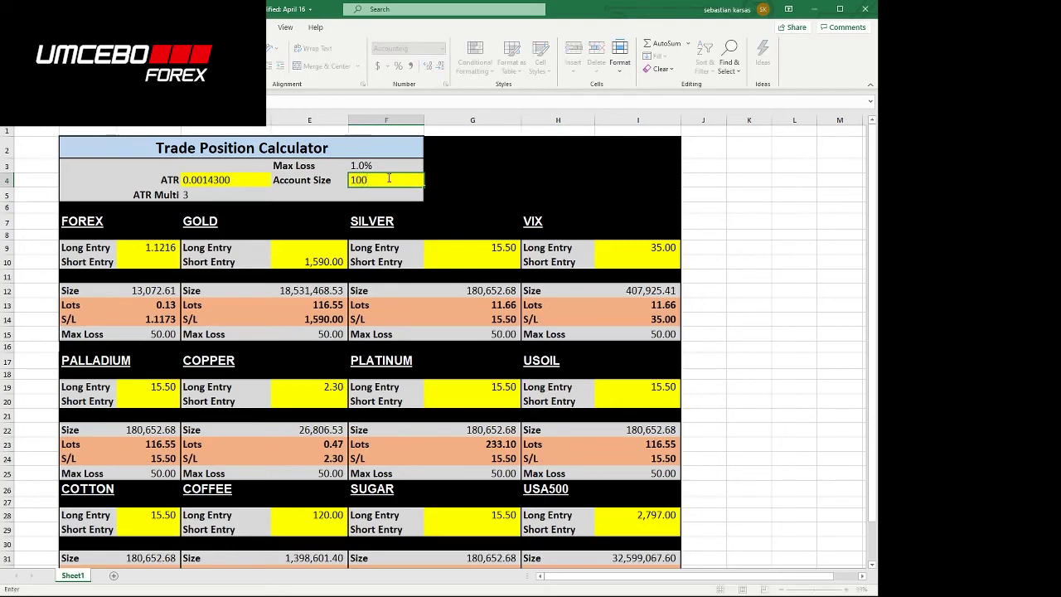
pyautogui.press('Return')
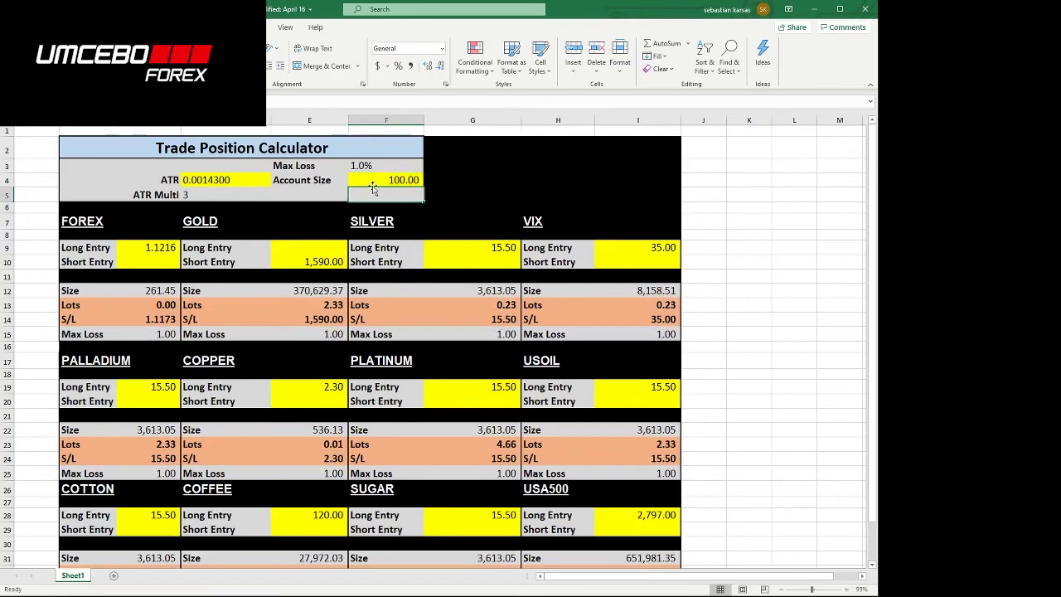
pyautogui.click(173, 247)
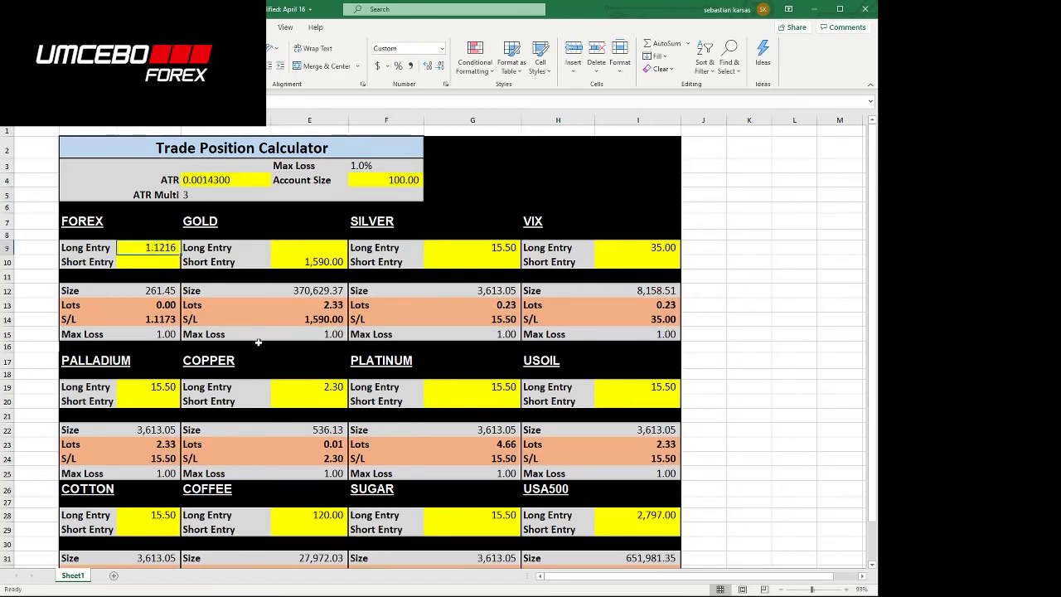
pyautogui.click(171, 306)
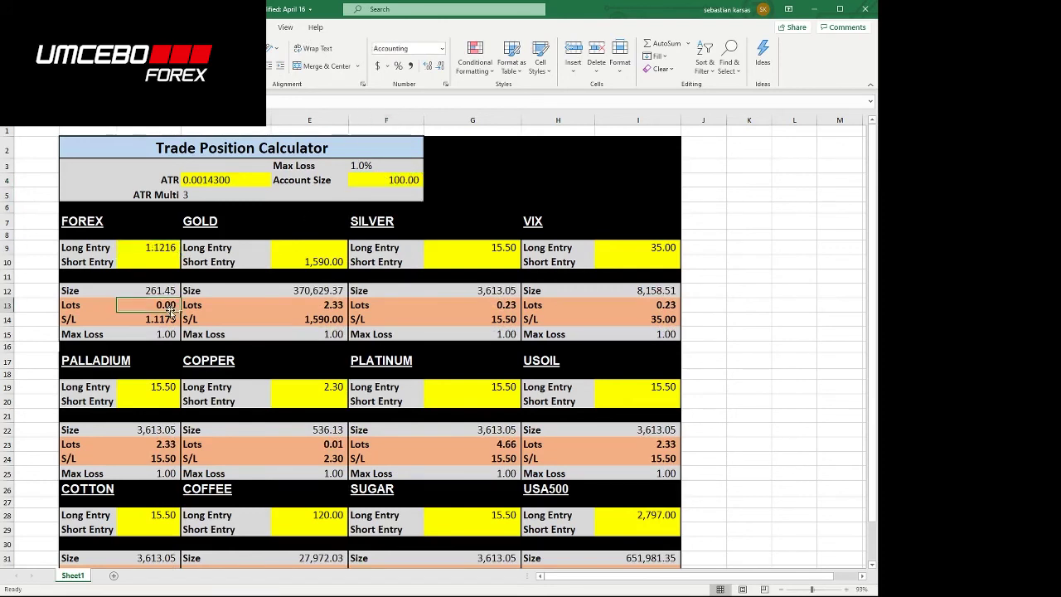
pyautogui.click(427, 66)
# - Enter 2 as the ATR multiplier in D5 and check the resulting FOREX Max Loss amount
pyautogui.click(185, 197)
pyautogui.write('2')
pyautogui.press('Return')
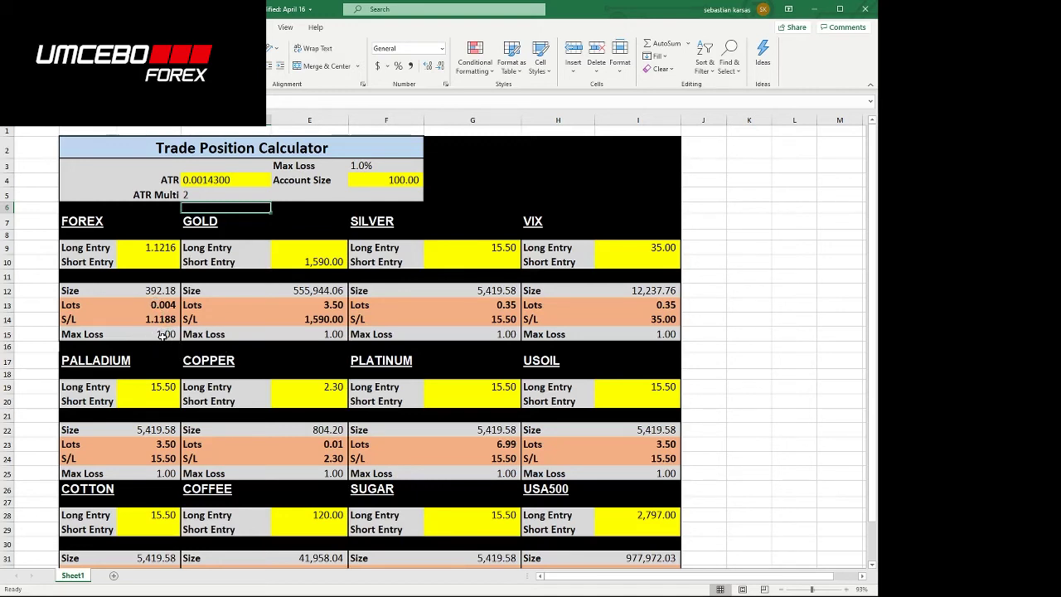
pyautogui.click(165, 334)
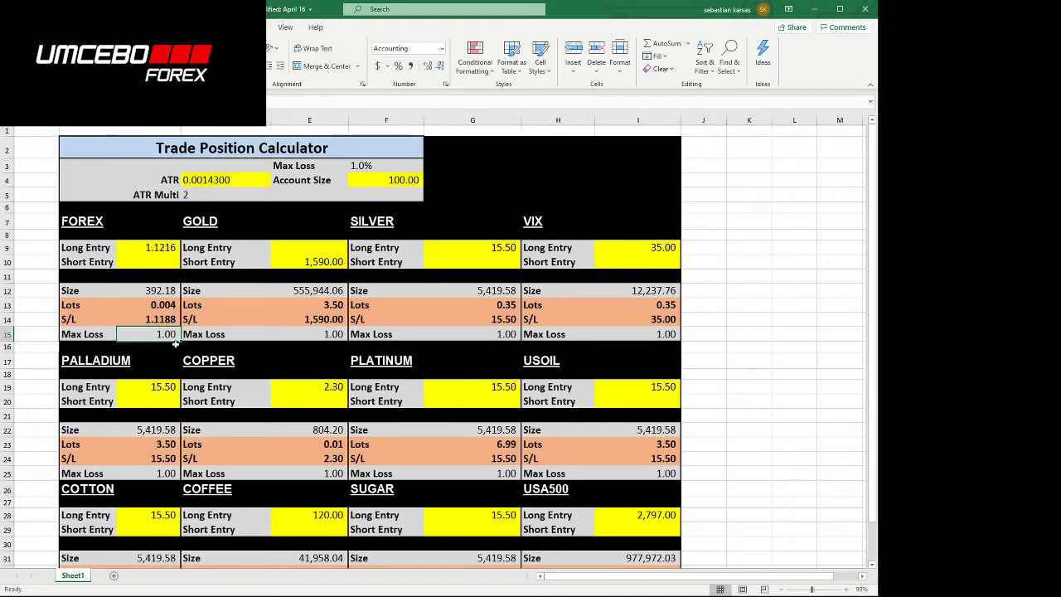
# - Try ATR multipliers of 3, 5 and 1 to compare the recalculated position sizes
pyautogui.click(188, 195)
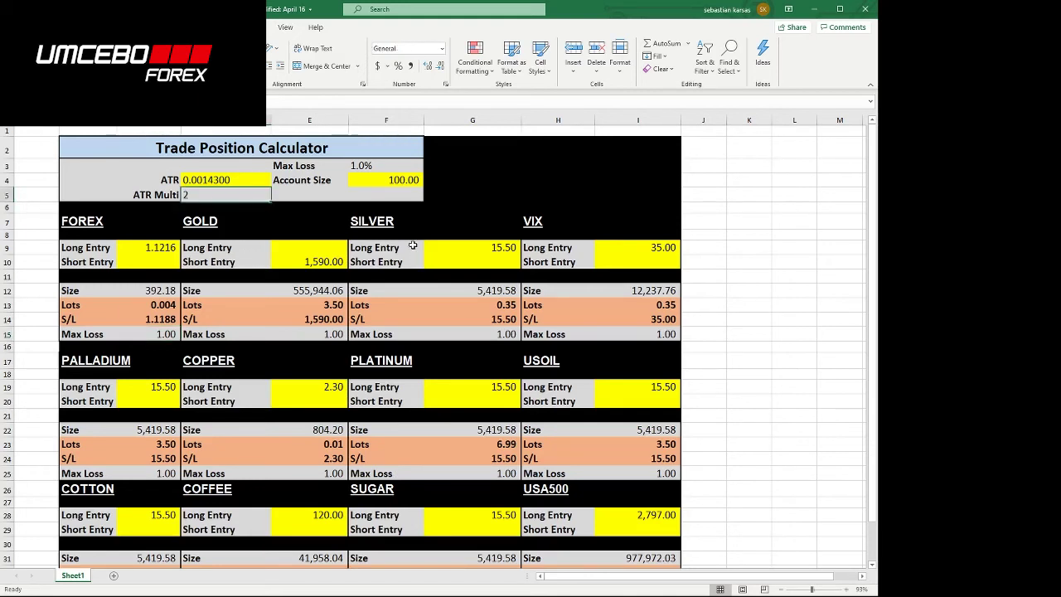
pyautogui.write('3')
pyautogui.press('Return')
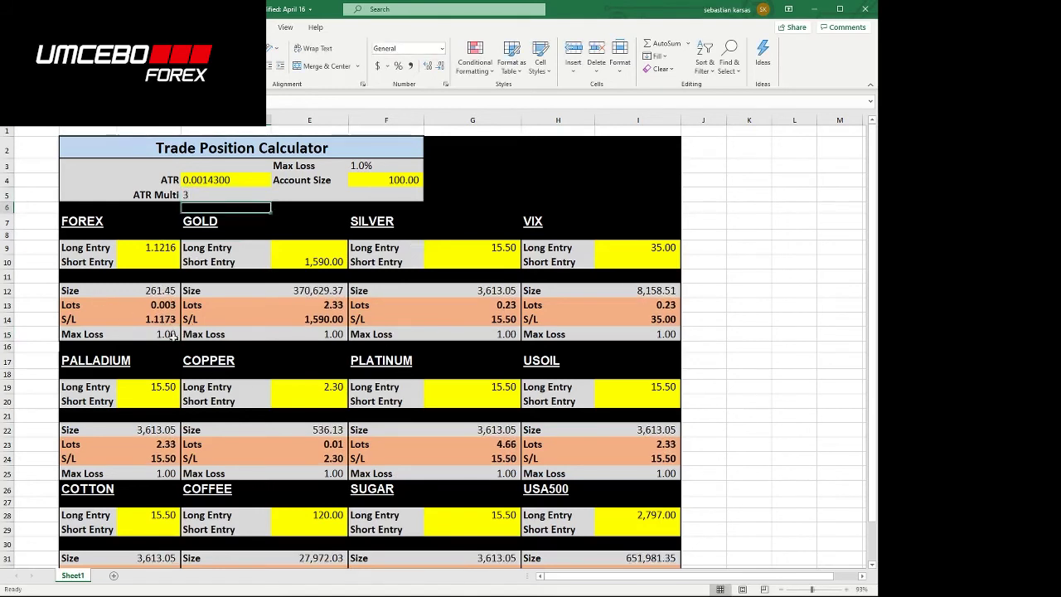
pyautogui.click(192, 194)
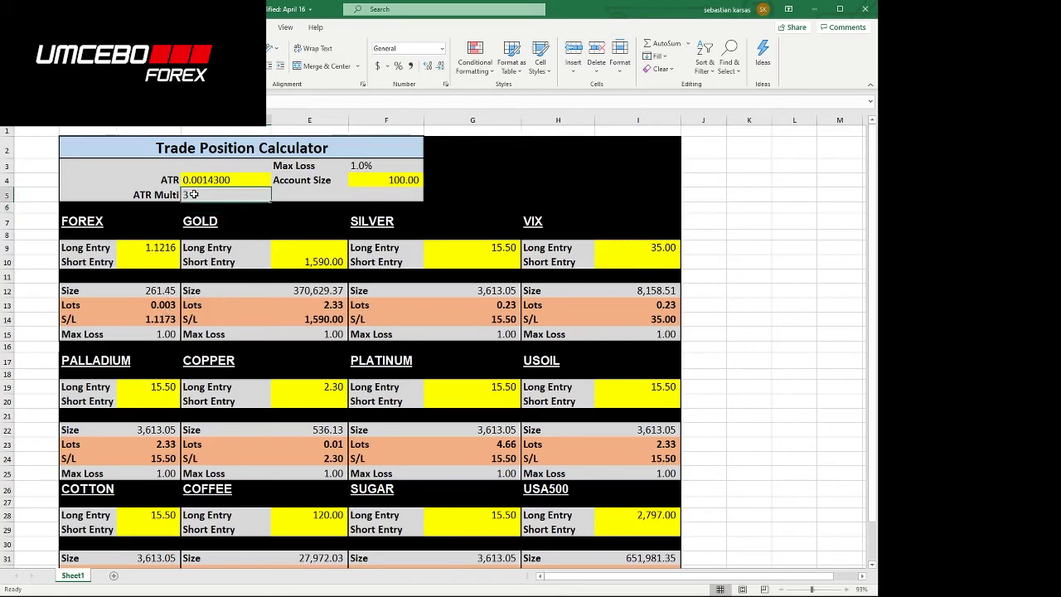
pyautogui.write('5')
pyautogui.press('Return')
pyautogui.click(193, 194)
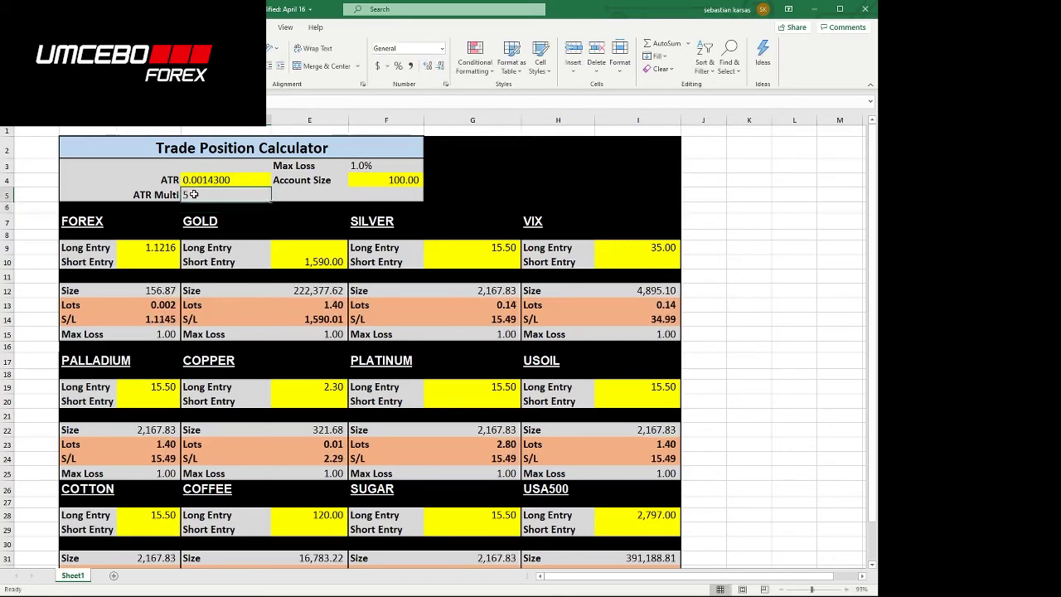
pyautogui.write('1')
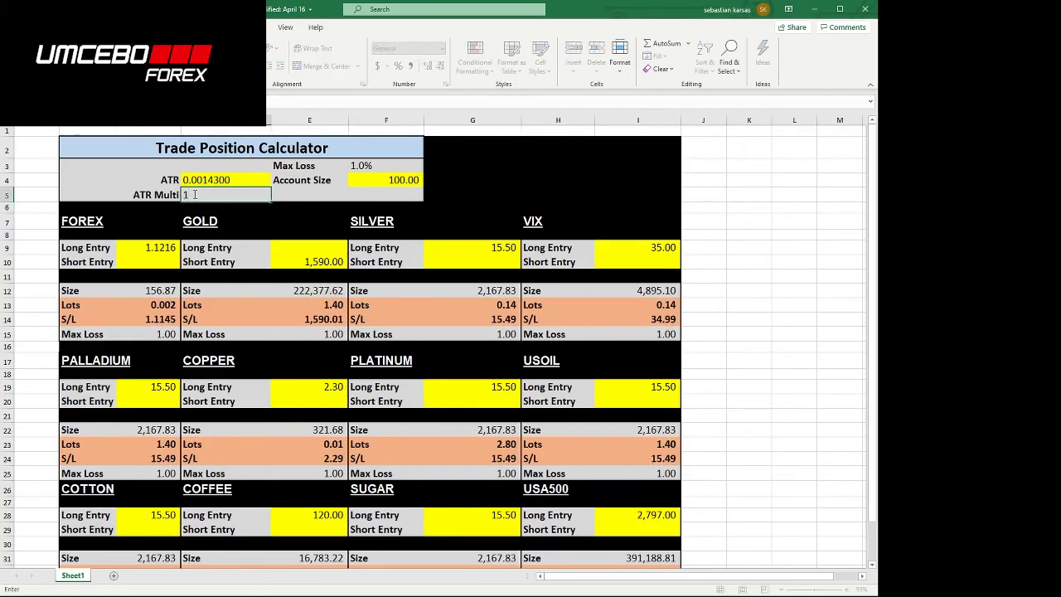
pyautogui.press('Return')
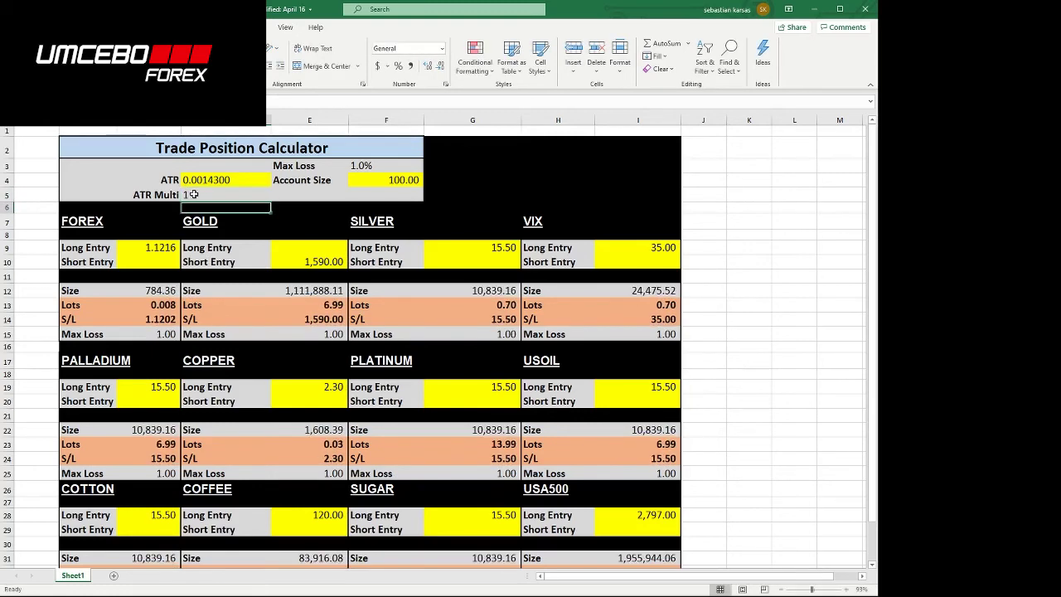
# - Try 2 and 2.5, then settle the ATR multiplier at 2 for 0.004 FOREX lots
pyautogui.click(193, 194)
pyautogui.write('2')
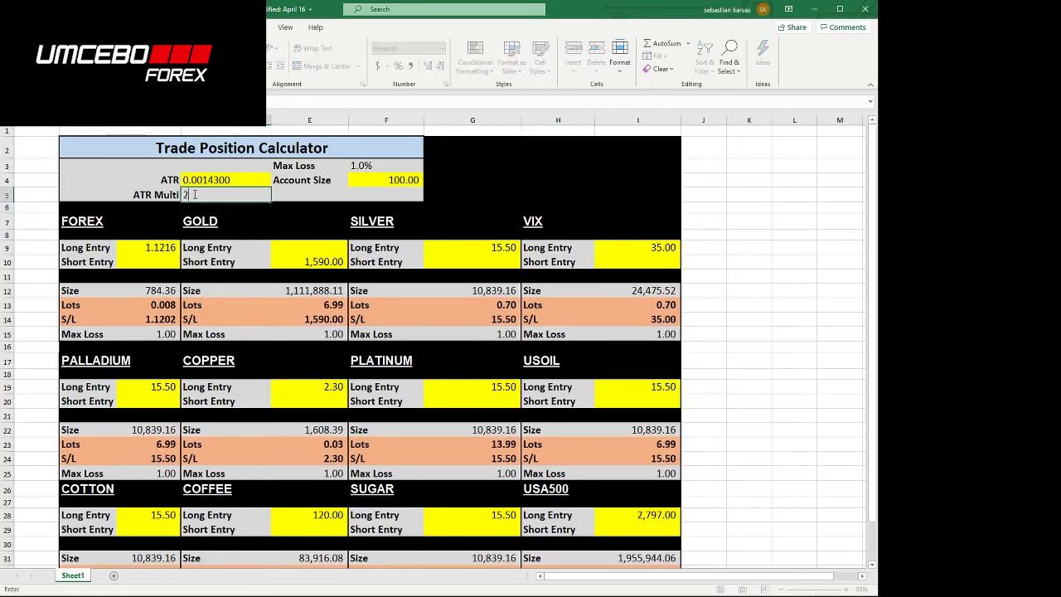
pyautogui.press('Return')
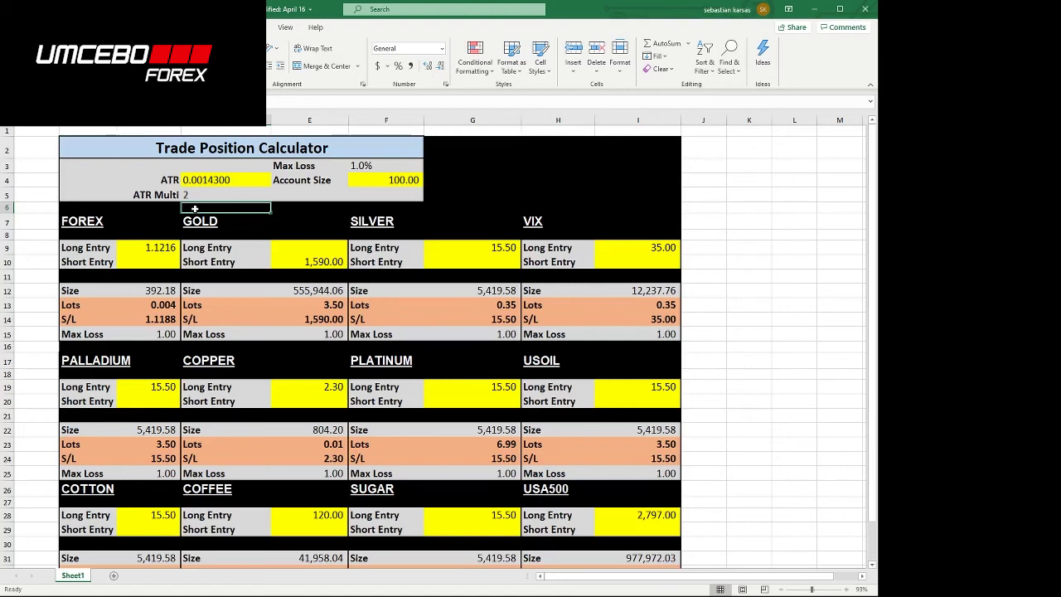
pyautogui.click(192, 198)
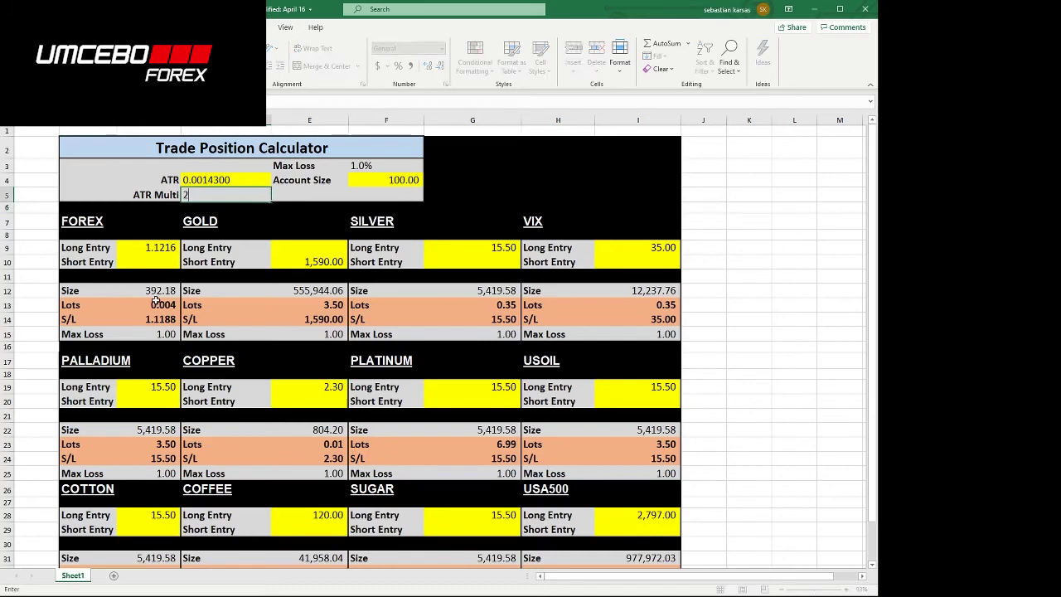
pyautogui.write('2.5')
pyautogui.press('Return')
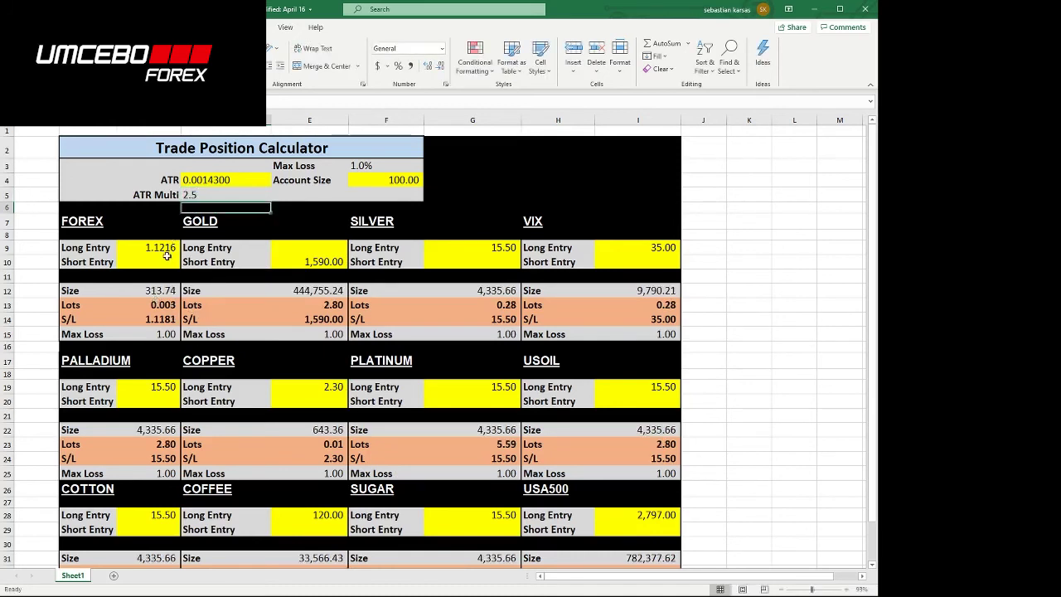
pyautogui.click(193, 197)
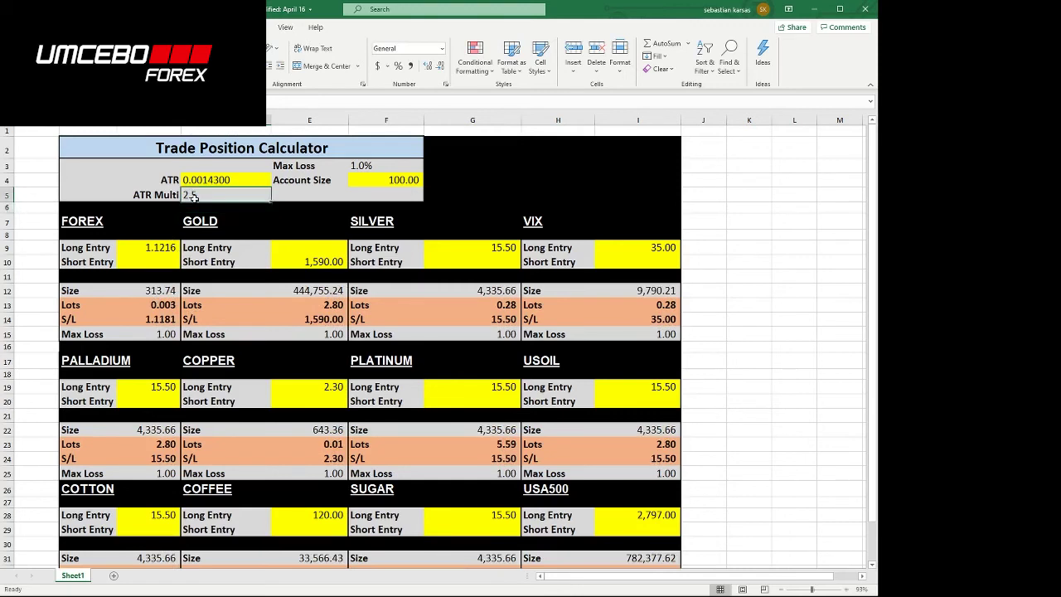
pyautogui.write('2')
pyautogui.press('Return')
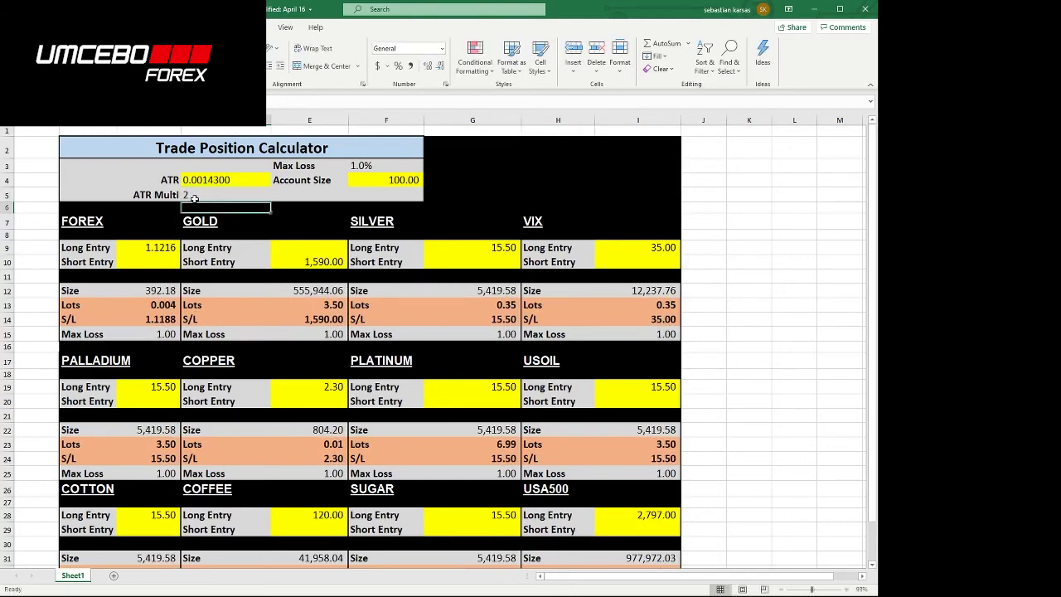
# - Enter 1.12163 as the FOREX Short Entry, clear the Long Entry, and check the 1.1245 stop
pyautogui.click(162, 260)
pyautogui.write('1')
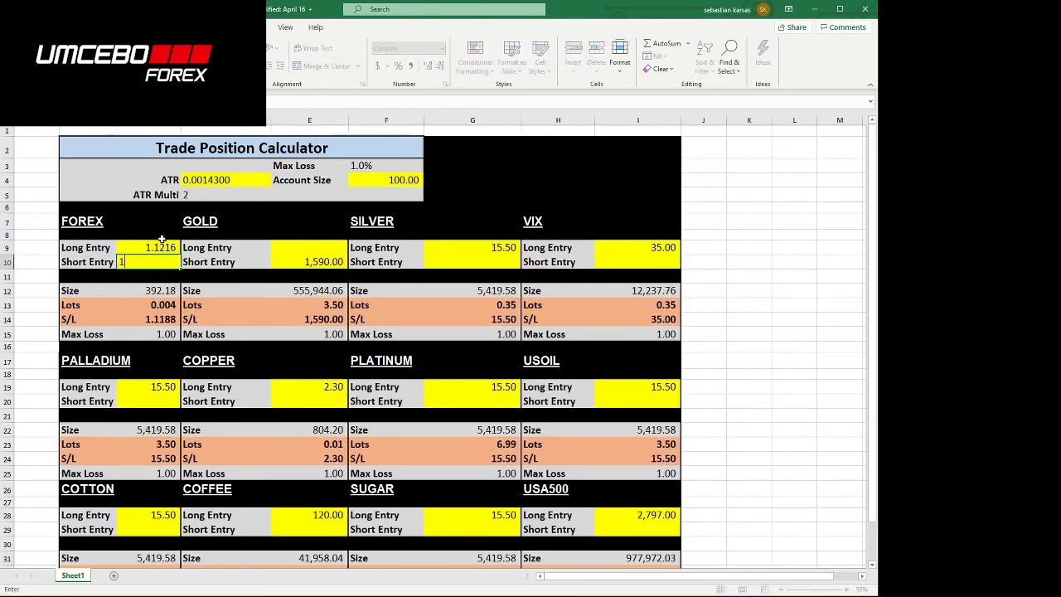
pyautogui.write('.12163')
pyautogui.click(157, 246)
pyautogui.press('Delete')
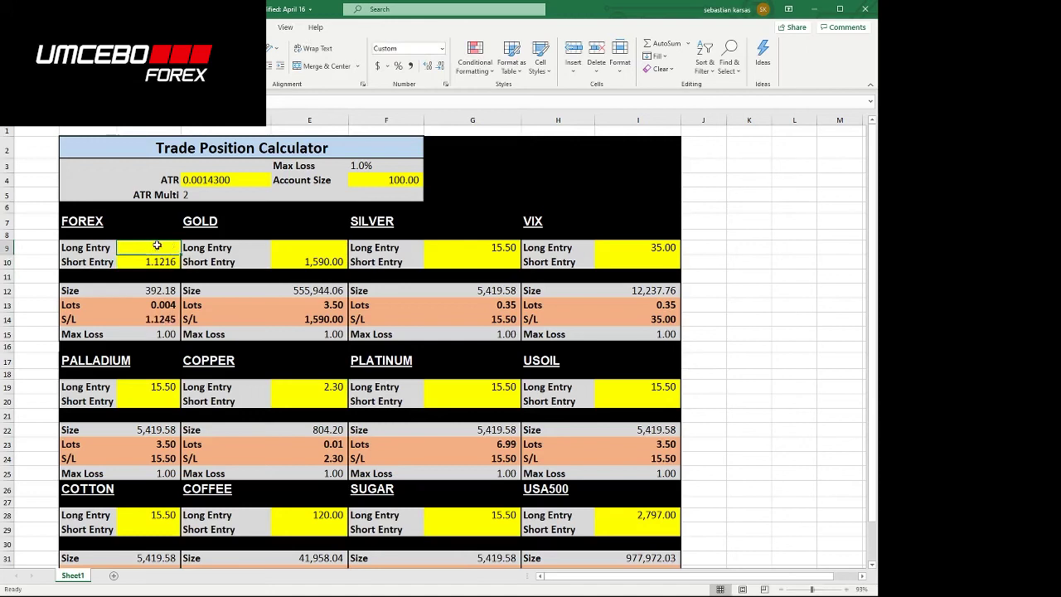
pyautogui.click(151, 319)
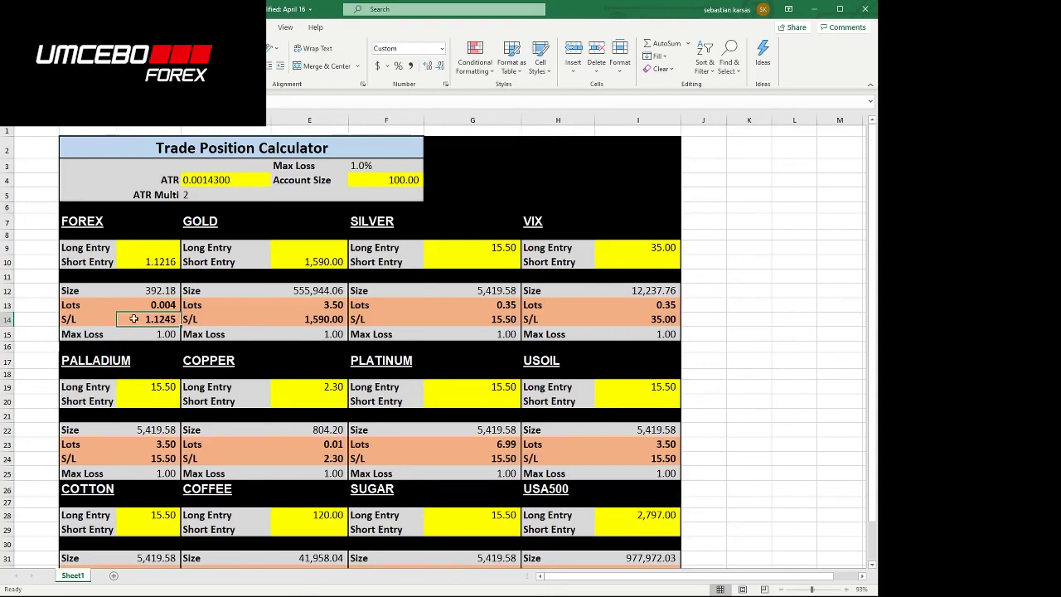
pyautogui.click(378, 179)
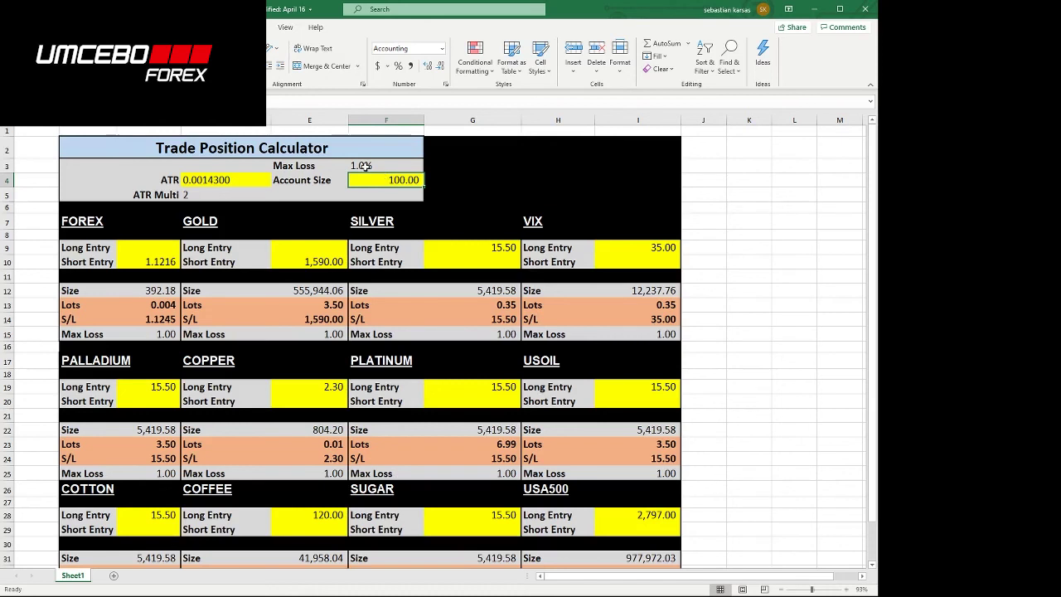
pyautogui.click(366, 166)
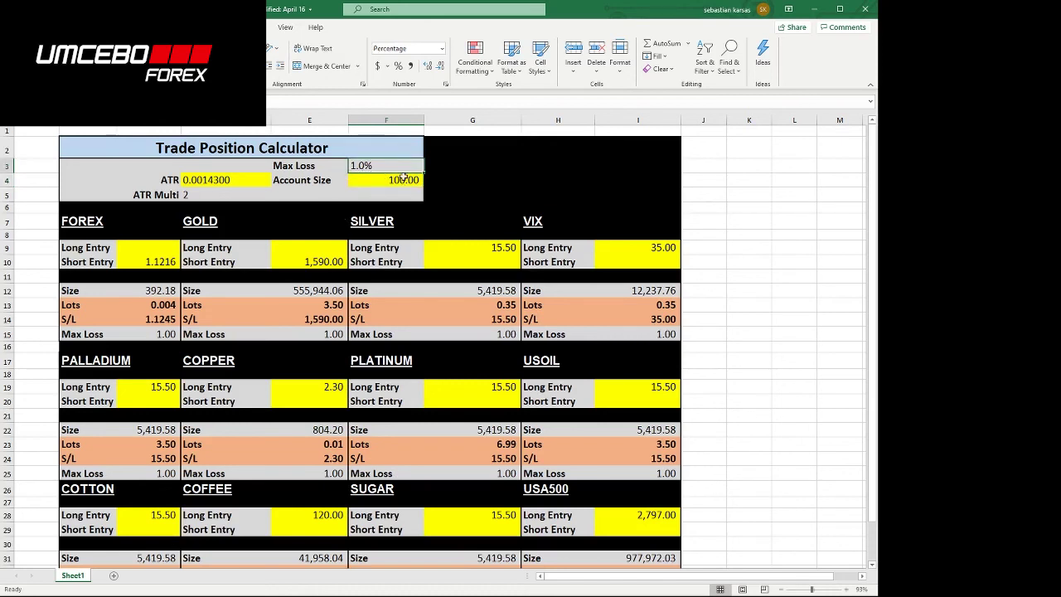
pyautogui.click(404, 176)
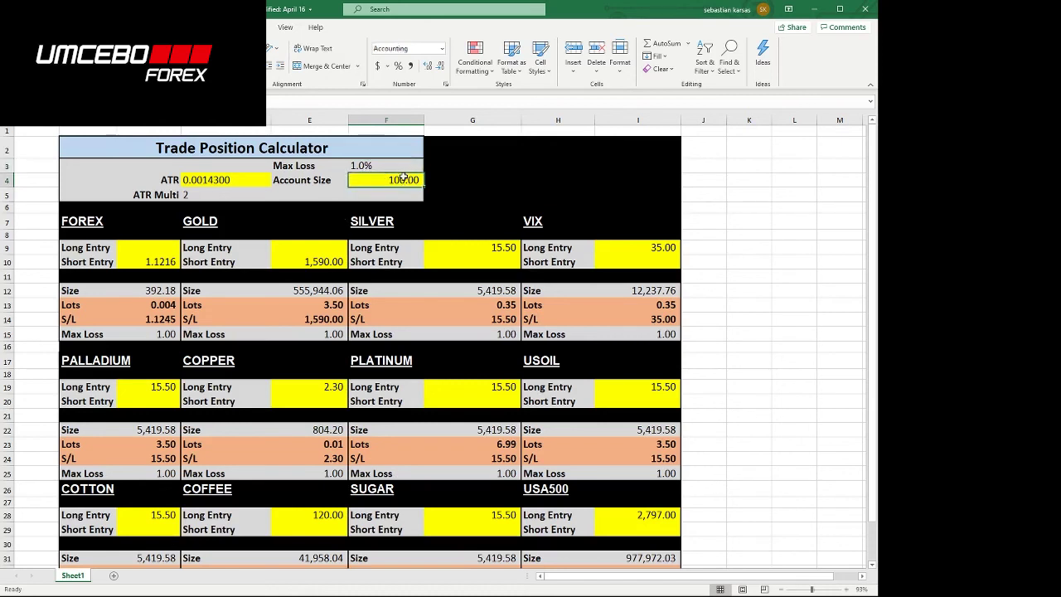
pyautogui.click(137, 333)
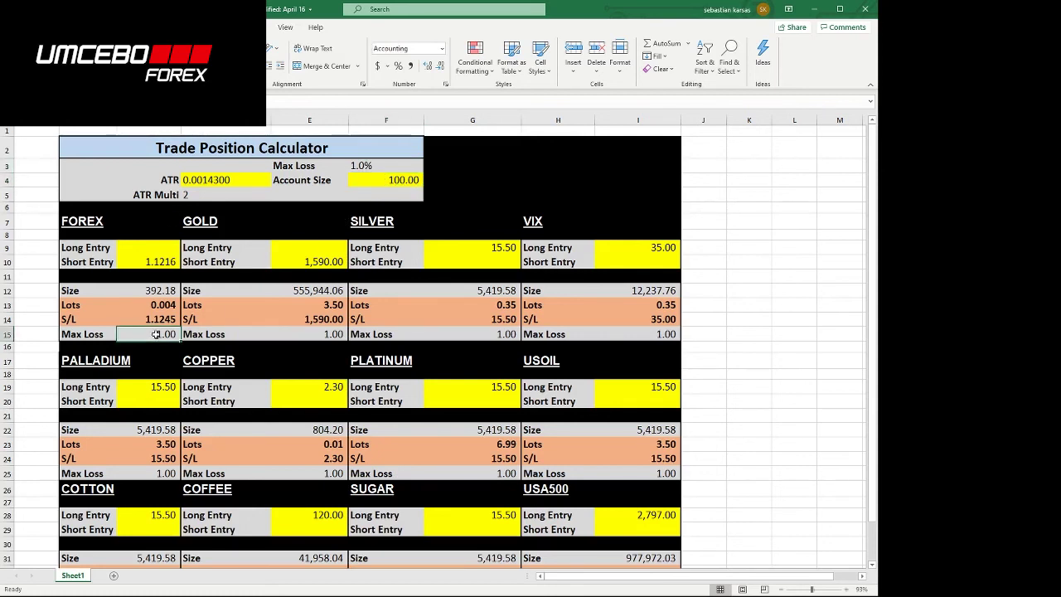
pyautogui.click(162, 306)
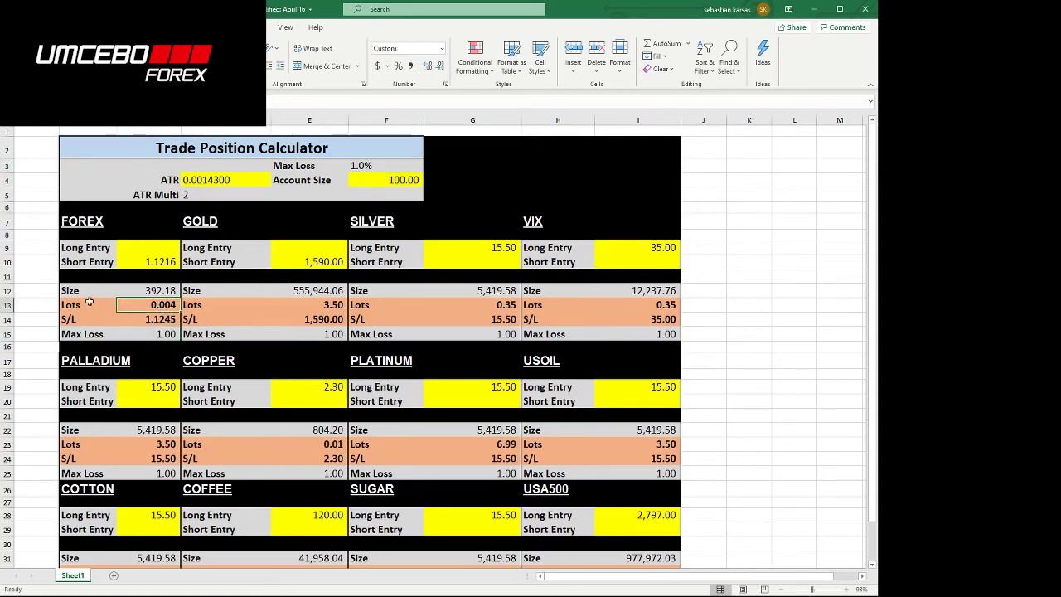
pyautogui.click(116, 309)
pyautogui.moveTo(115, 309); pyautogui.dragTo(166, 307)
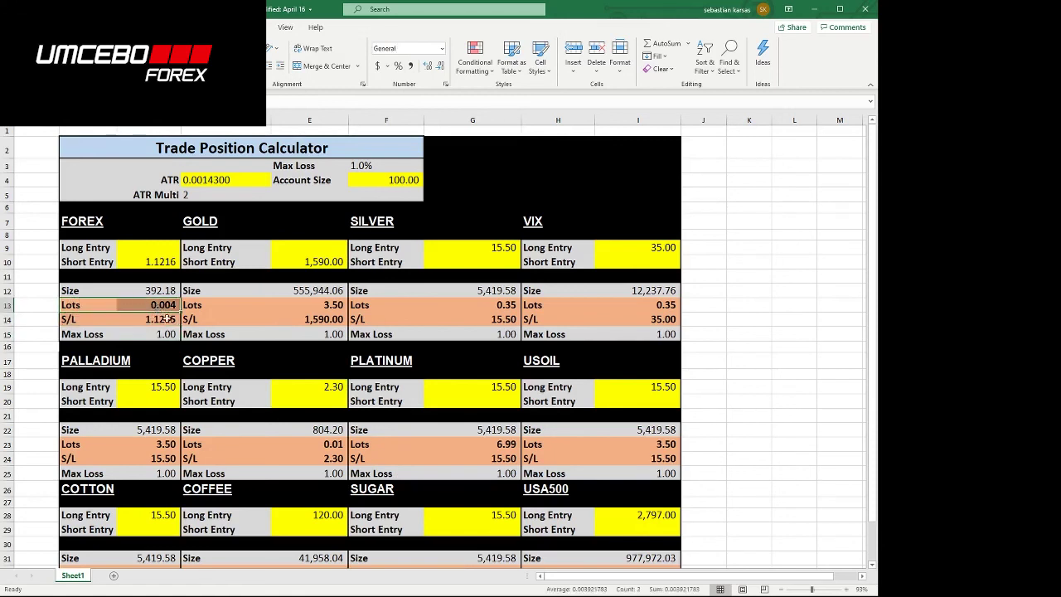